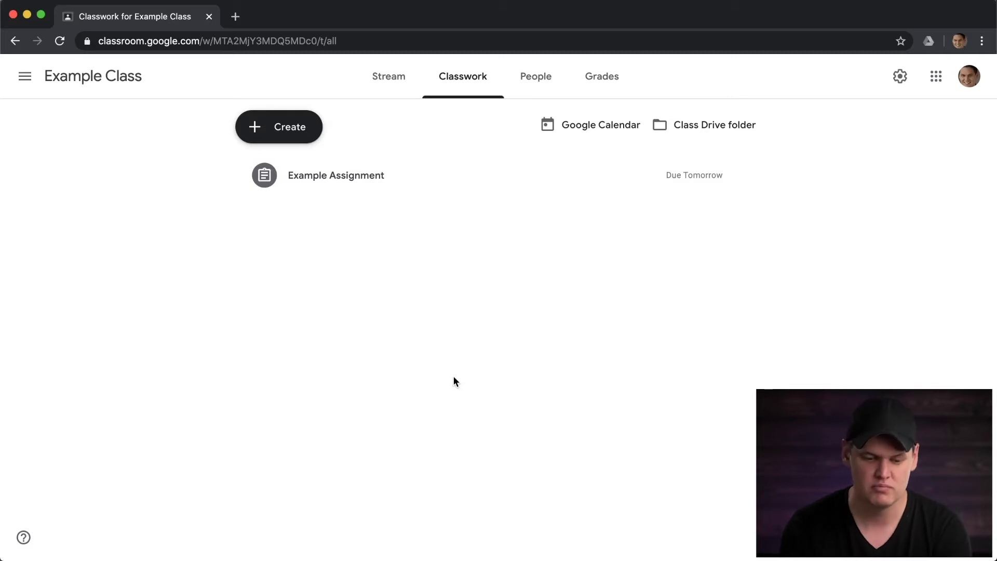
Create a new assignment titled "Work" and start a new rubric for it
{"action": "left_click", "coordinate": [275, 131]}
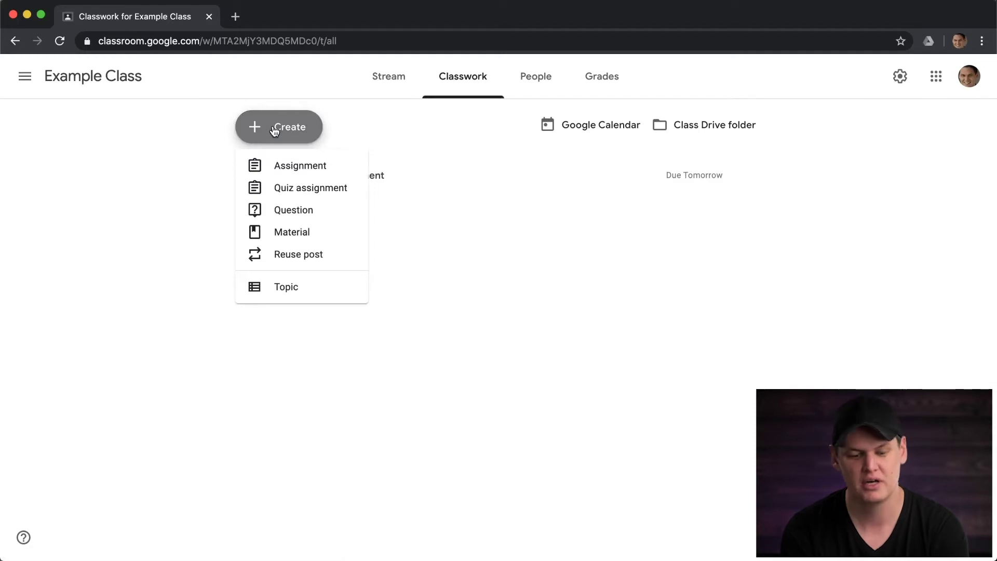
{"action": "left_click", "coordinate": [278, 176]}
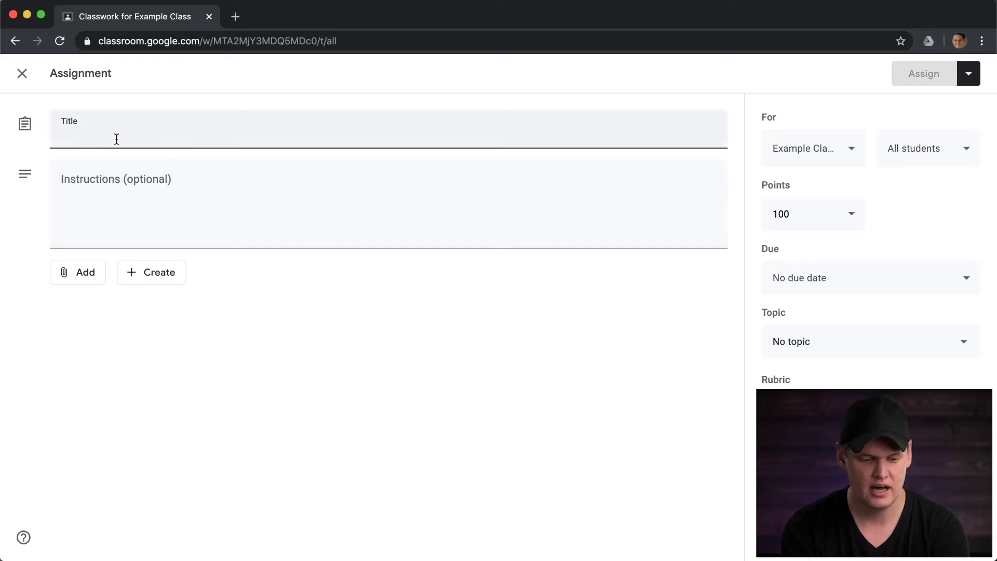
{"action": "type", "text": "Work"}
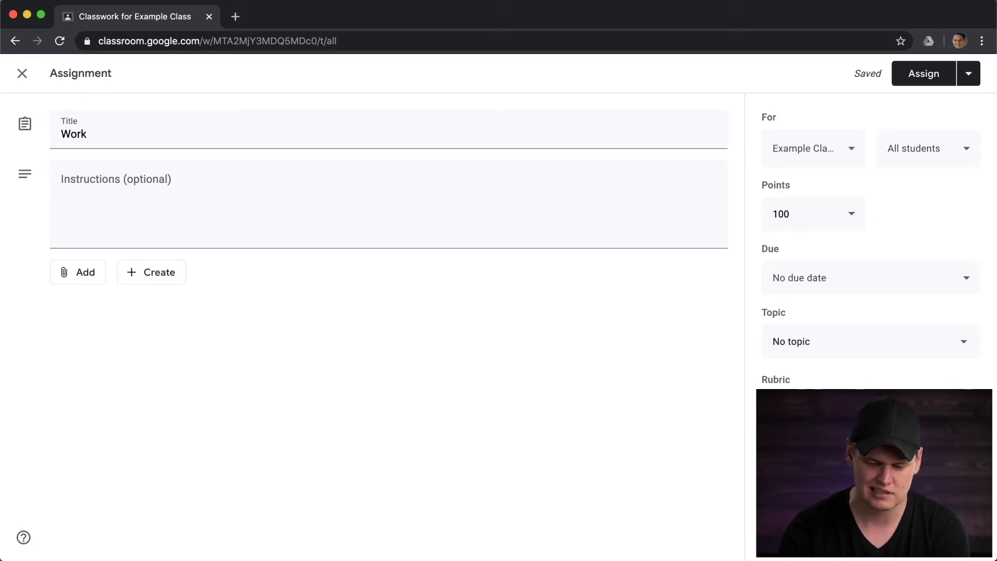
{"action": "left_click", "coordinate": [803, 415]}
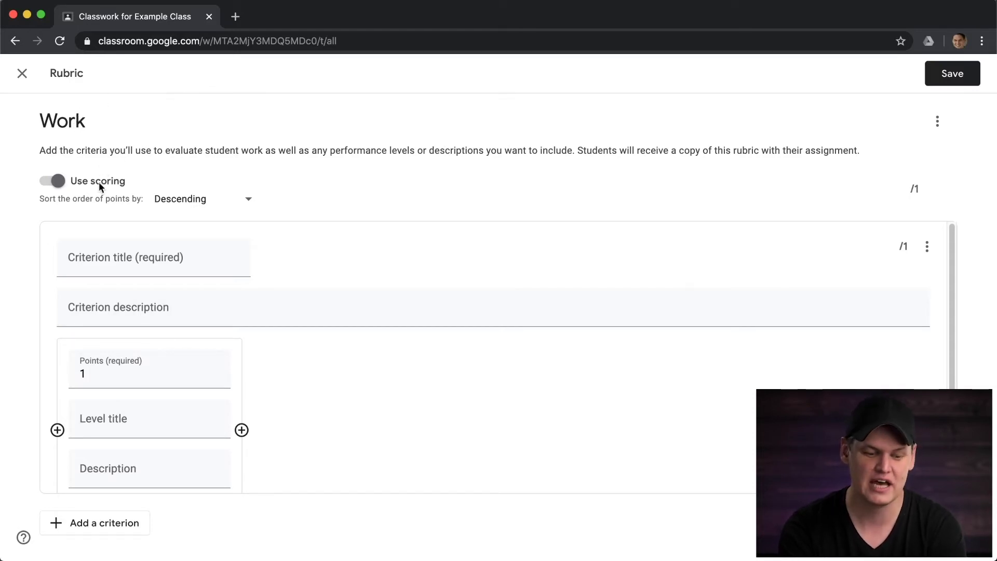
{"action": "left_click", "coordinate": [57, 183]}
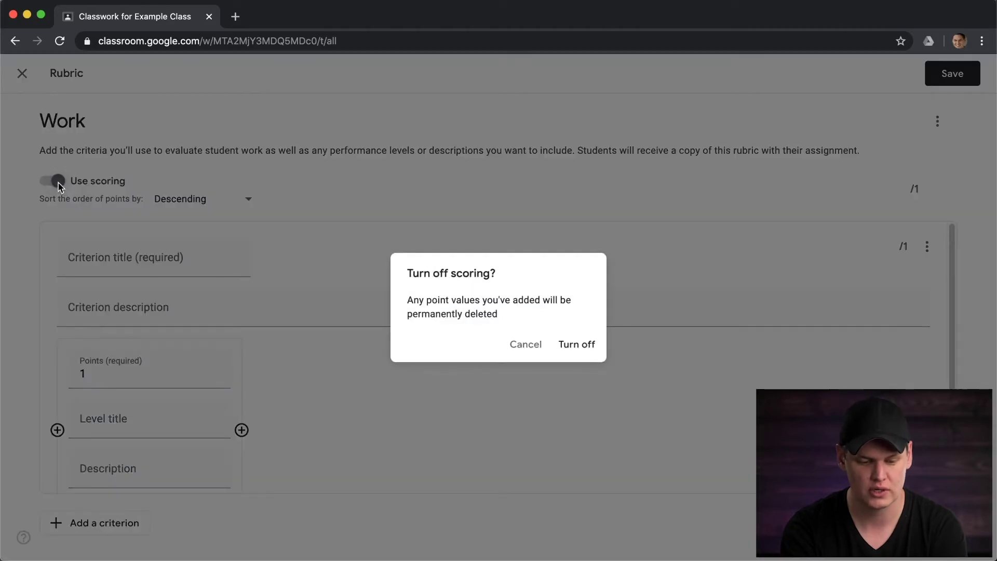
{"action": "left_click", "coordinate": [529, 346]}
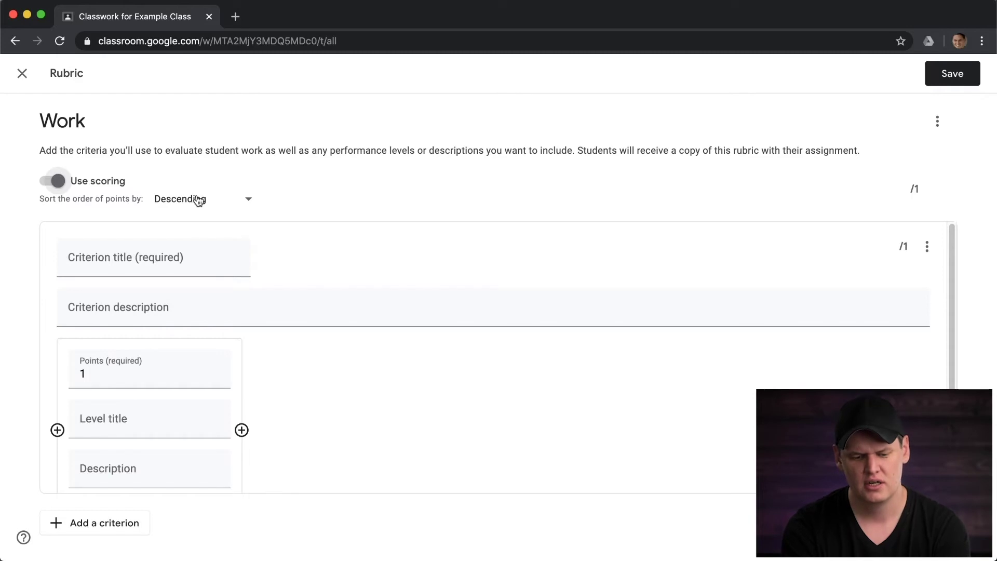
{"action": "left_click", "coordinate": [247, 204]}
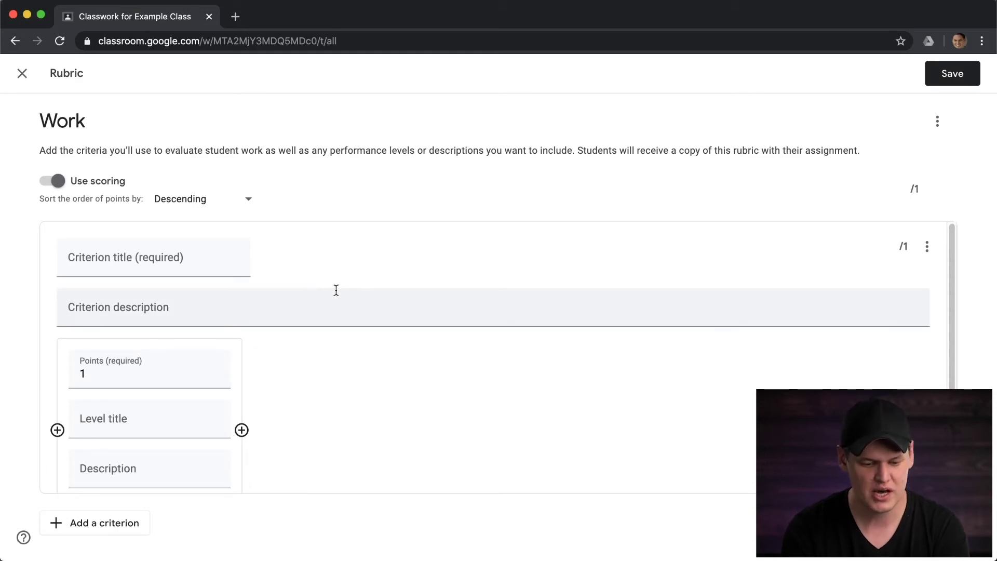
Title the rubric's first criterion "Thesis"
{"action": "left_click", "coordinate": [168, 258]}
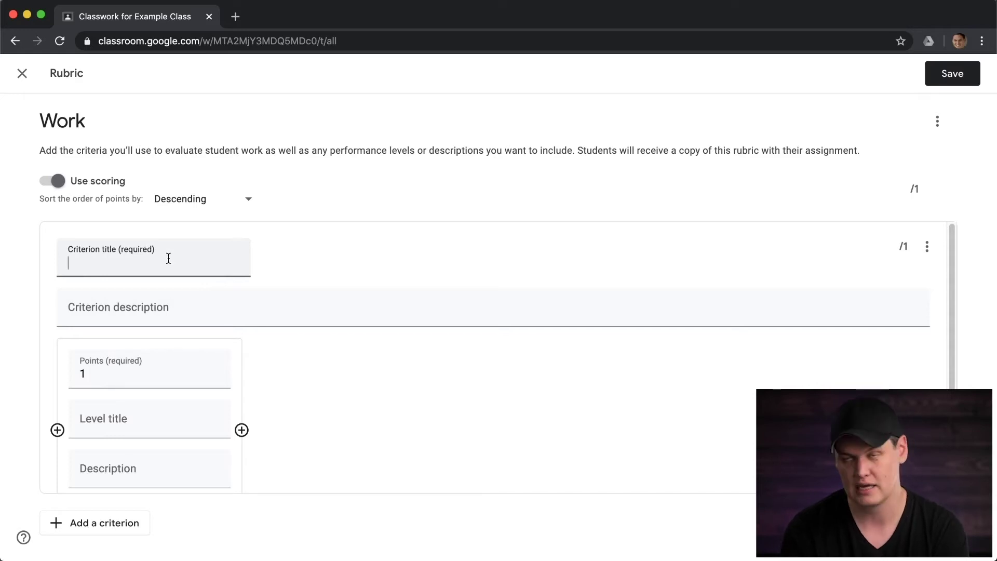
{"action": "type", "text": "T"}
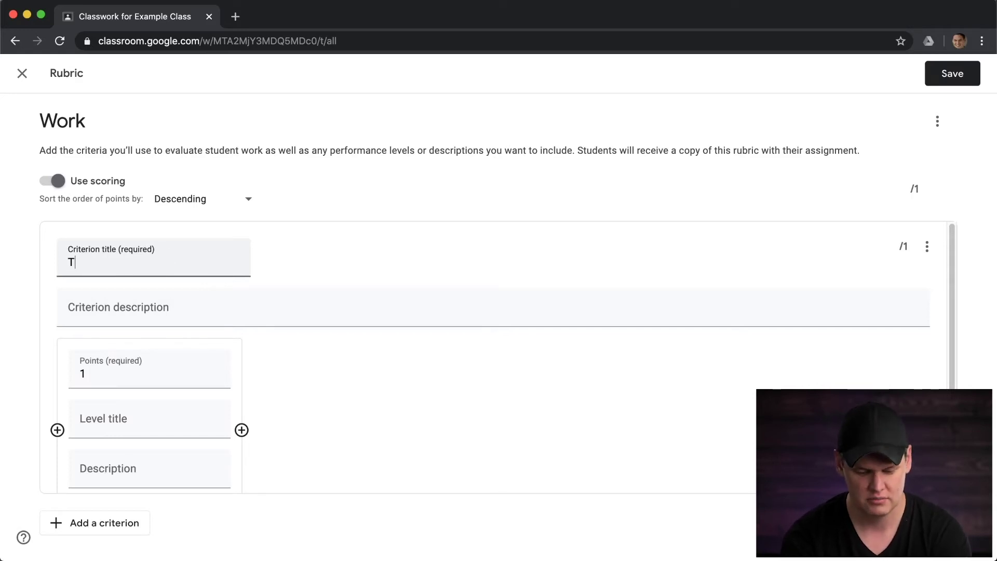
{"action": "type", "text": "hesis"}
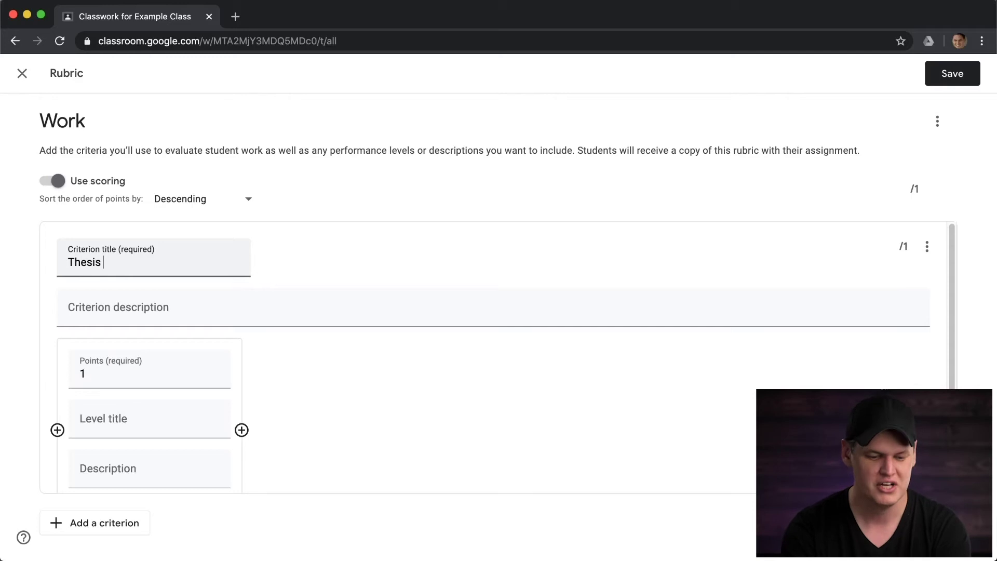
{"action": "left_click", "coordinate": [122, 307]}
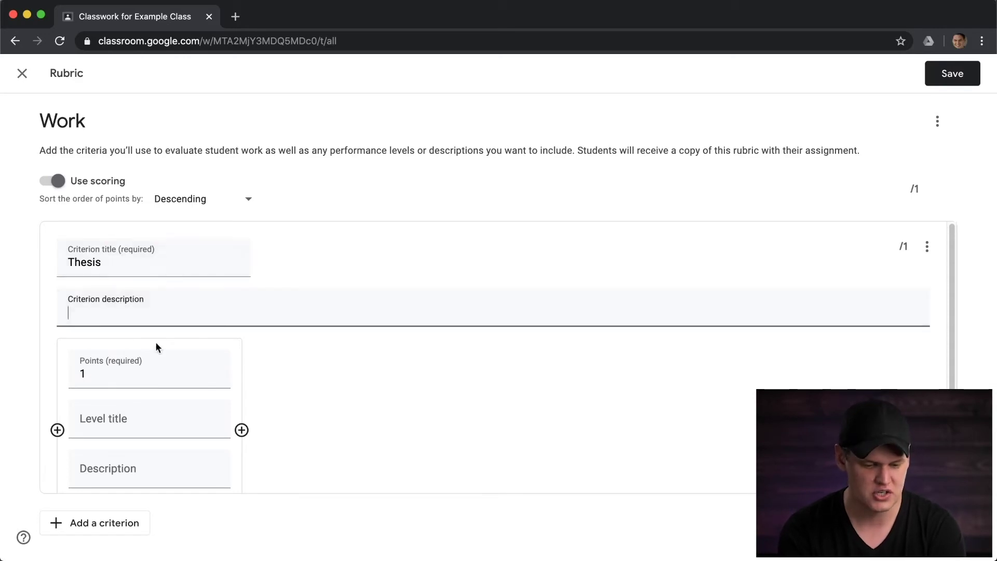
Set the points of the Thesis criterion's first level to 2
{"action": "scroll", "coordinate": [158, 323], "scroll_direction": "down", "scroll_amount": 1}
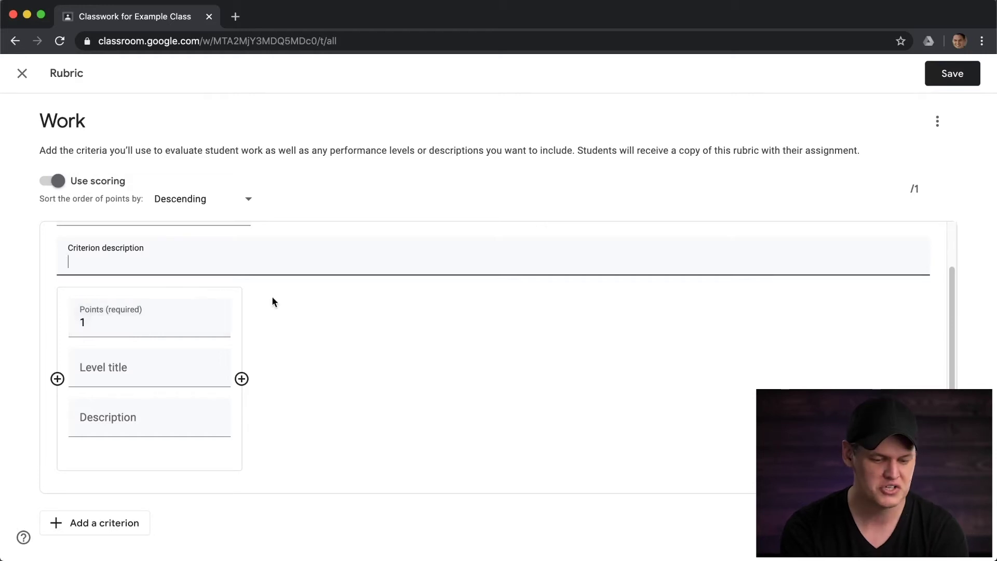
{"action": "left_click", "coordinate": [213, 318]}
{"action": "left_click", "coordinate": [214, 319]}
{"action": "left_click", "coordinate": [214, 318]}
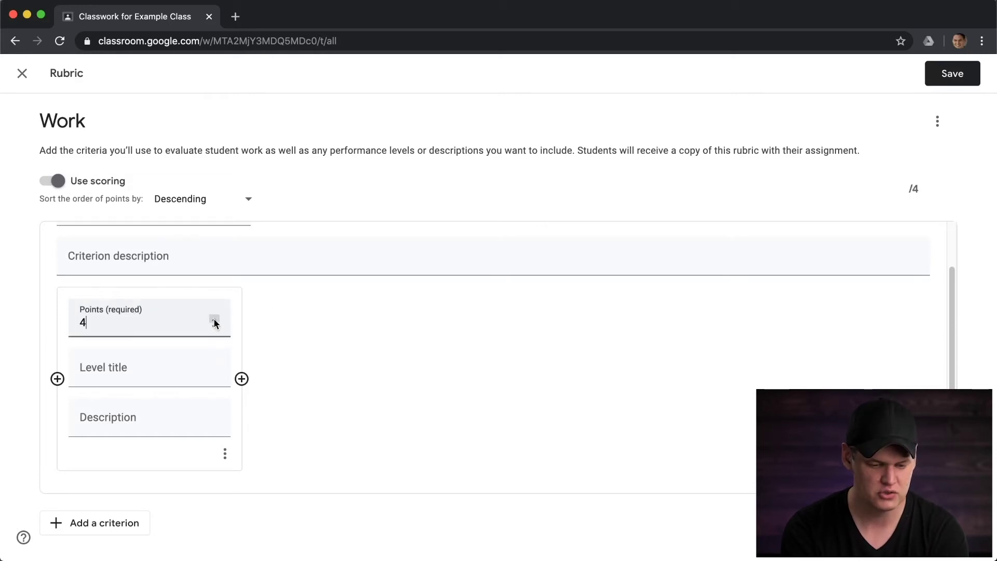
{"action": "key", "text": "BackSpace"}
{"action": "type", "text": "2"}
Title the first level of the Thesis criterion "Advanced"
{"action": "left_click", "coordinate": [130, 369]}
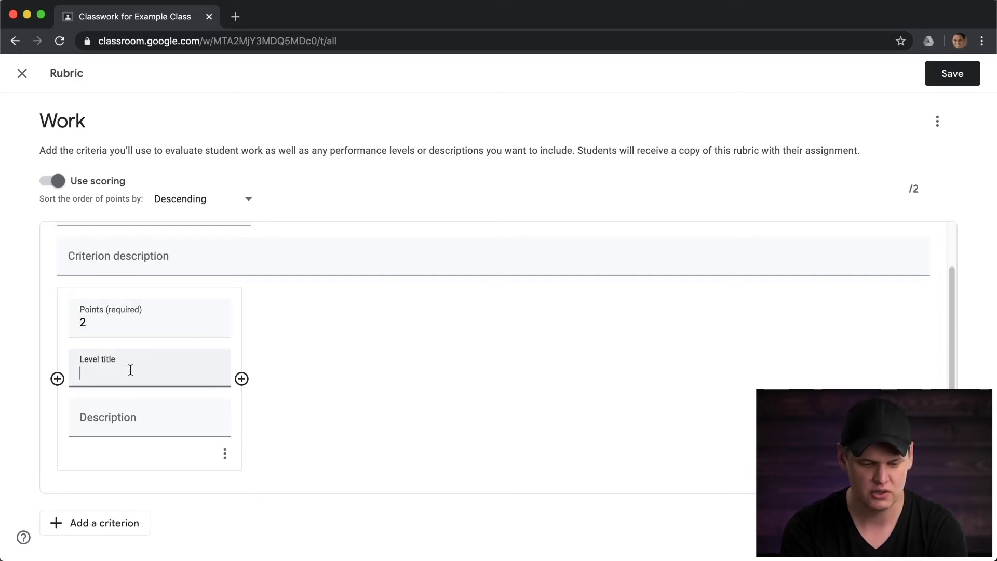
{"action": "type", "text": "Adavnc"}
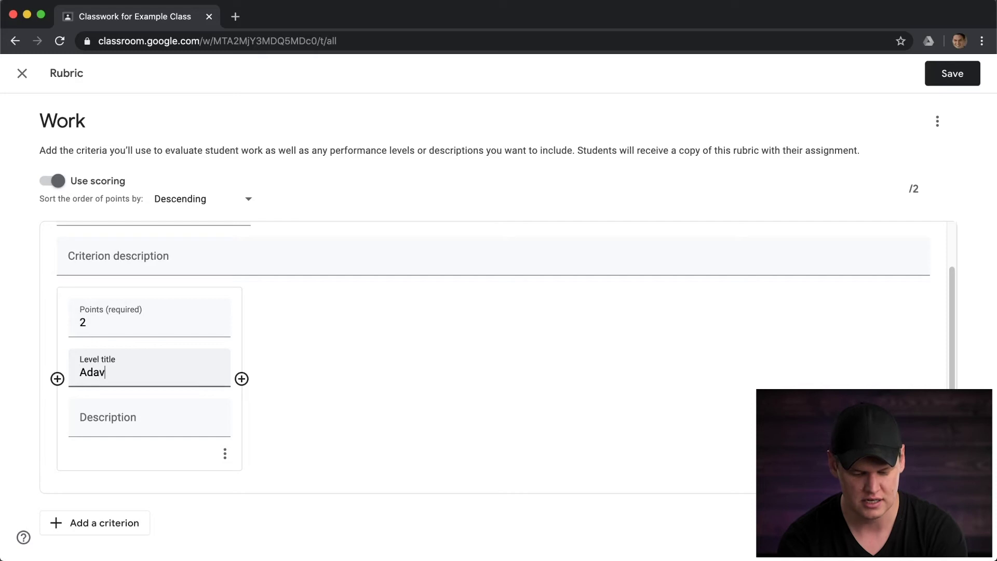
{"action": "key", "text": "BackSpace"}
{"action": "key", "text": "BackSpace"}
{"action": "key", "text": "BackSpace"}
{"action": "key", "text": "BackSpace"}
{"action": "key", "text": "BackSpace"}
{"action": "key", "text": "BackSpace"}
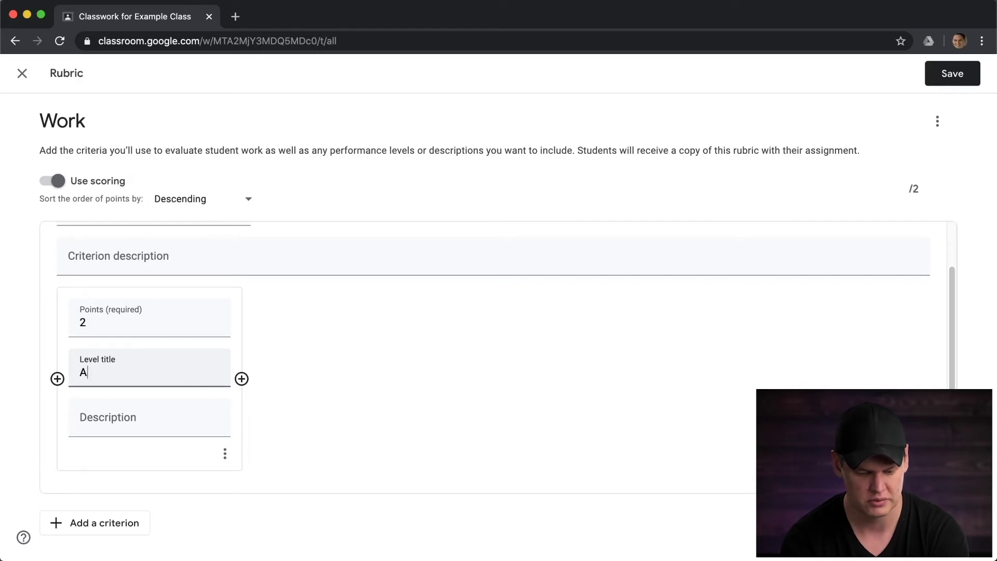
{"action": "type", "text": "Advanced"}
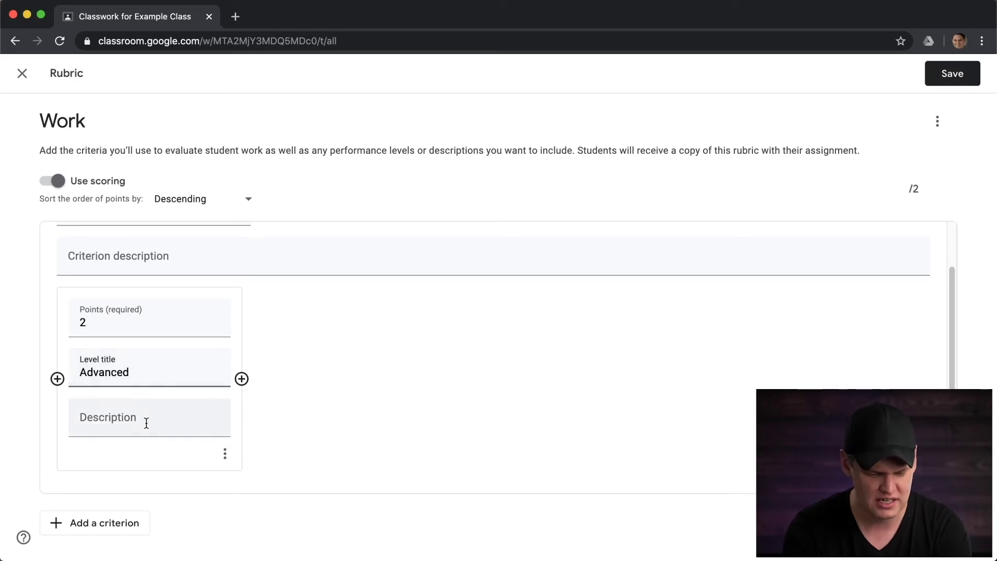
Set the points of the Advanced level to 4
{"action": "left_click", "coordinate": [214, 319]}
{"action": "left_click", "coordinate": [214, 318]}
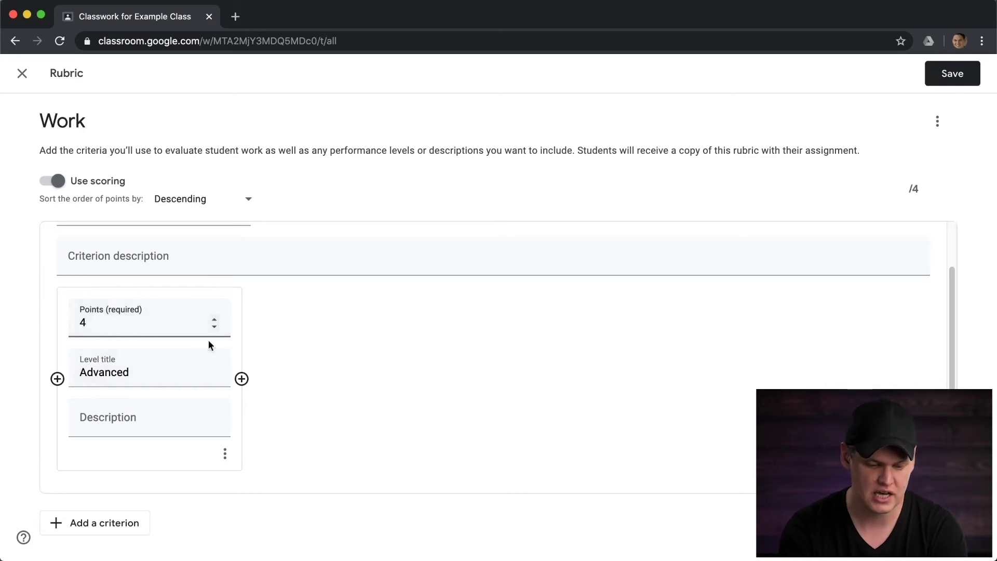
{"action": "left_click", "coordinate": [131, 424]}
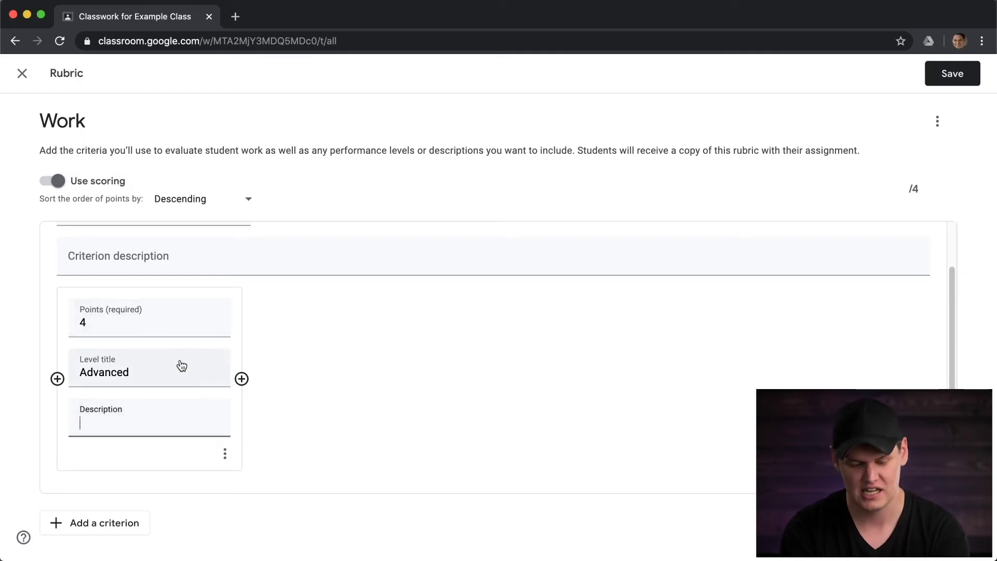
Add a second level after Advanced, worth 3 points and without a title
{"action": "left_click", "coordinate": [242, 379]}
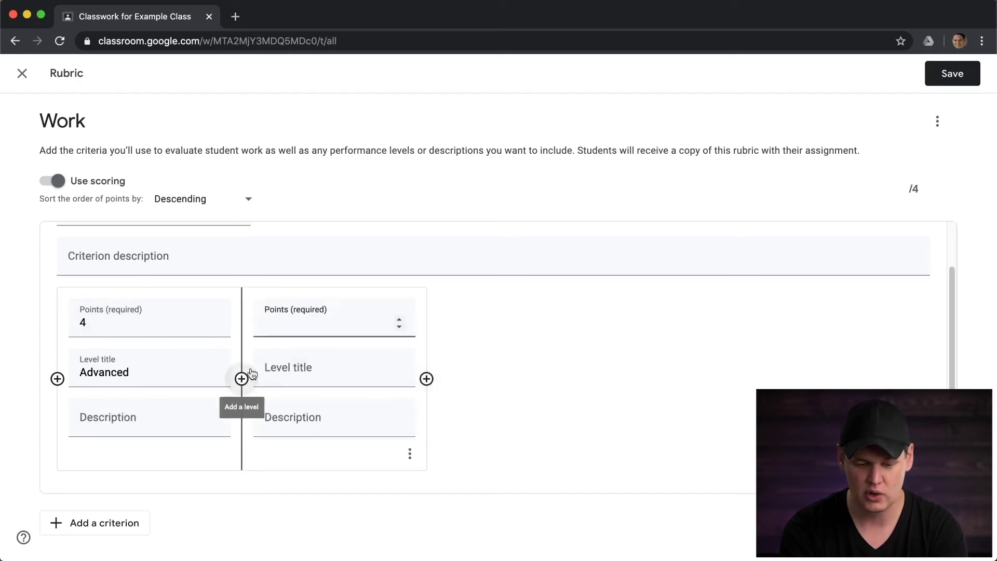
{"action": "left_click", "coordinate": [398, 320]}
{"action": "left_click", "coordinate": [398, 320]}
{"action": "left_click", "coordinate": [398, 319]}
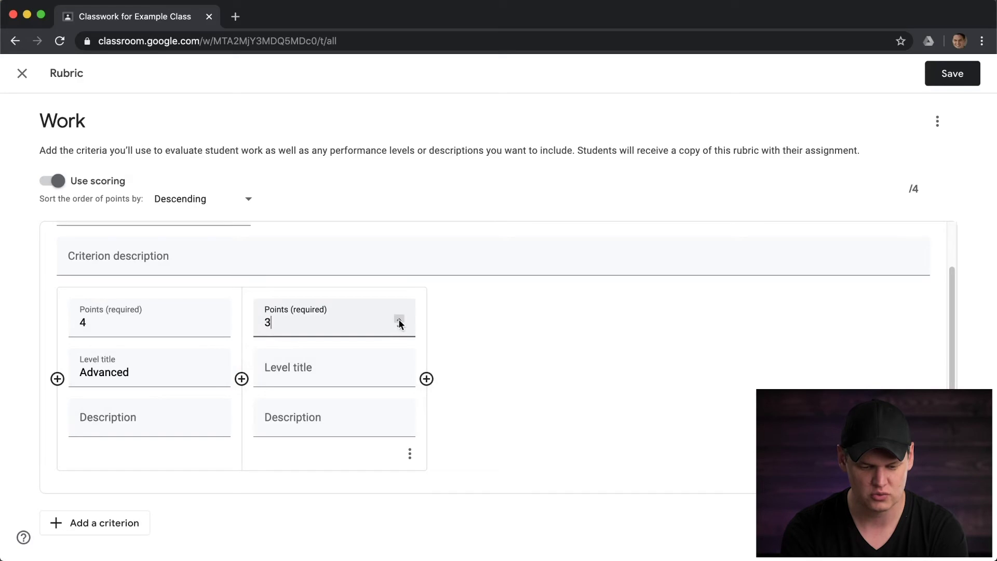
{"action": "left_click", "coordinate": [340, 371]}
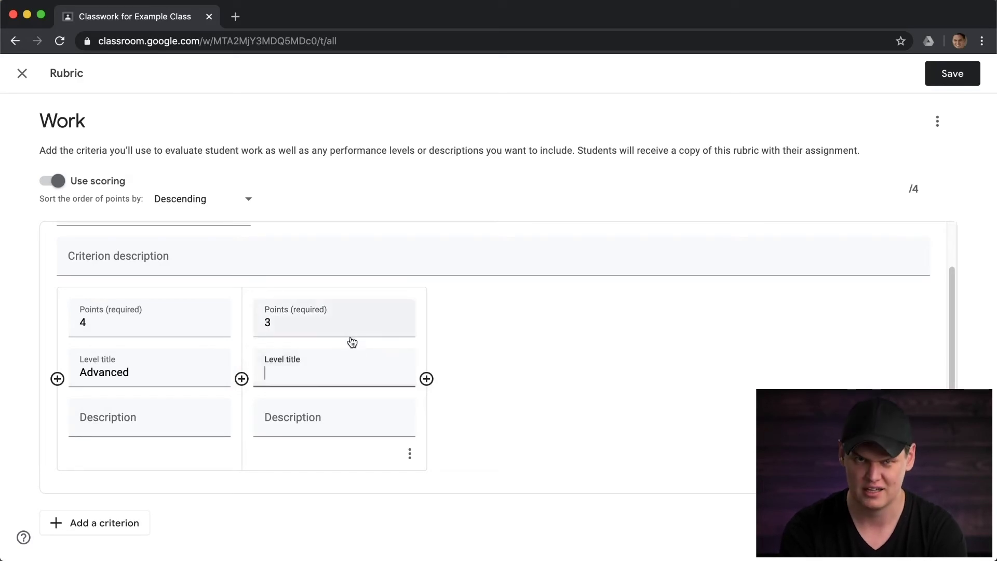
{"action": "left_click", "coordinate": [366, 322]}
Add three more levels to the Thesis criterion, worth 2, 1 and 0 points
{"action": "left_click", "coordinate": [426, 379]}
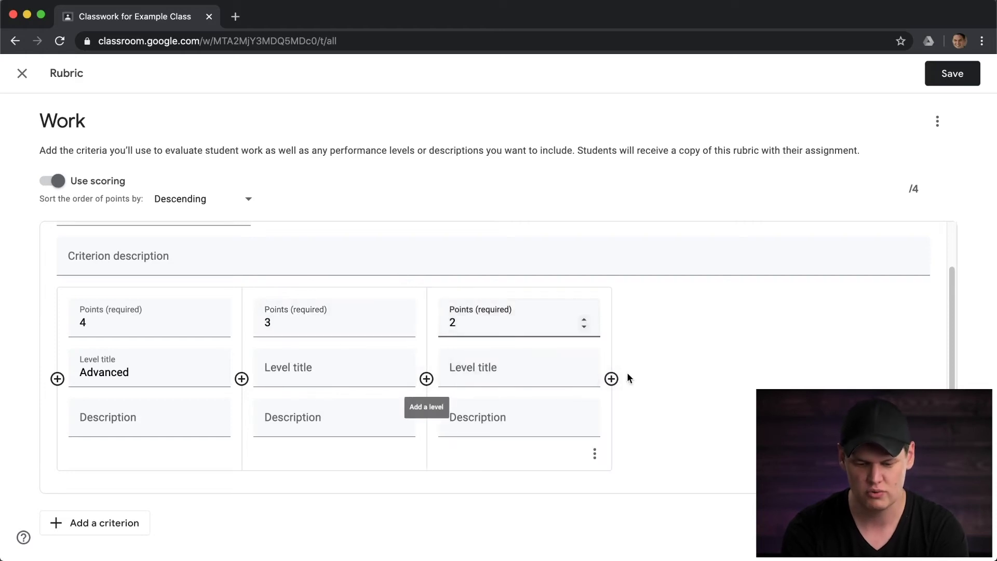
{"action": "left_click", "coordinate": [610, 378]}
{"action": "left_click", "coordinate": [768, 319]}
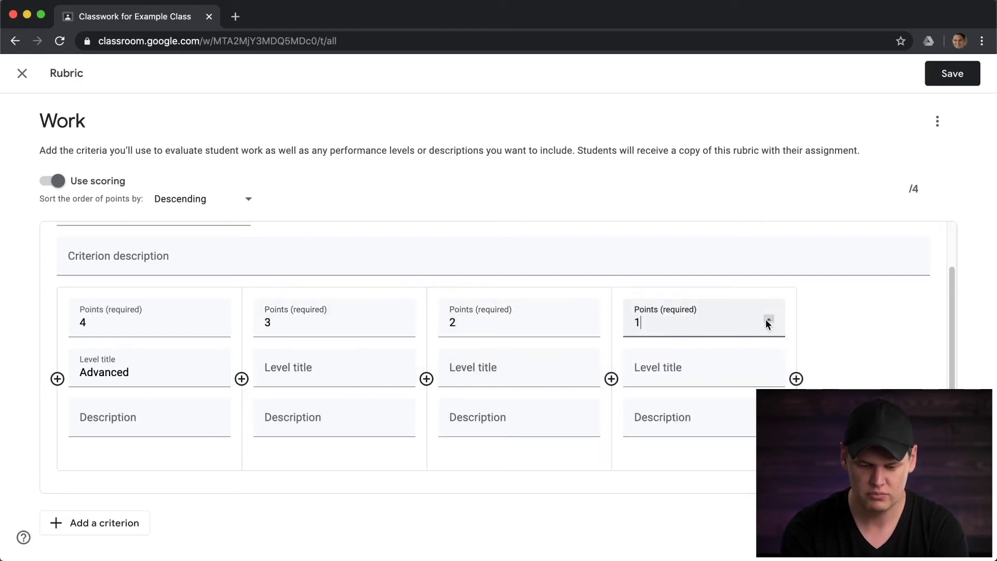
{"action": "left_click", "coordinate": [796, 378]}
{"action": "left_click", "coordinate": [919, 318]}
{"action": "left_click", "coordinate": [920, 326]}
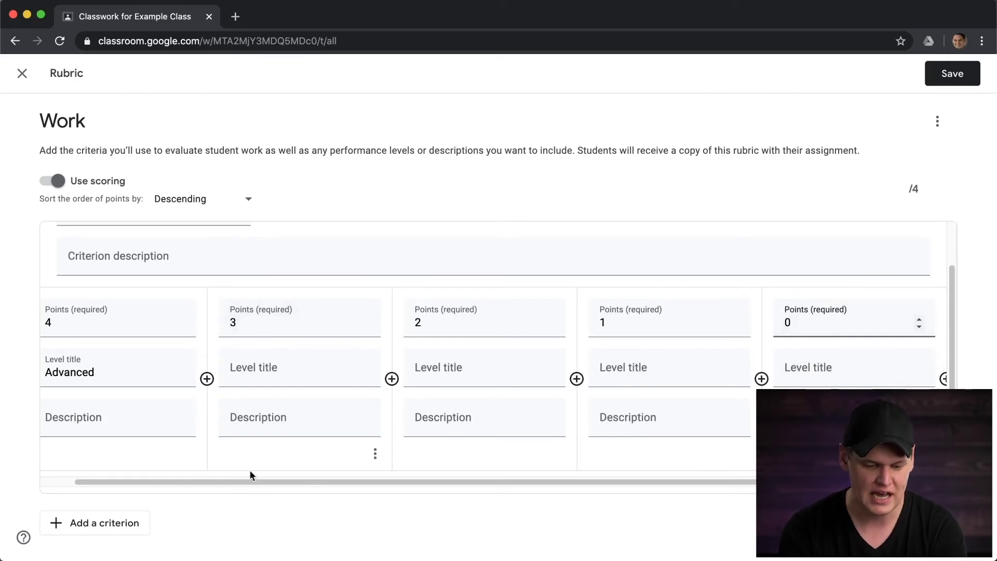
Duplicate the Thesis criterion with all its levels
{"action": "left_click_drag", "start_coordinate": [251, 479], "coordinate": [155, 477]}
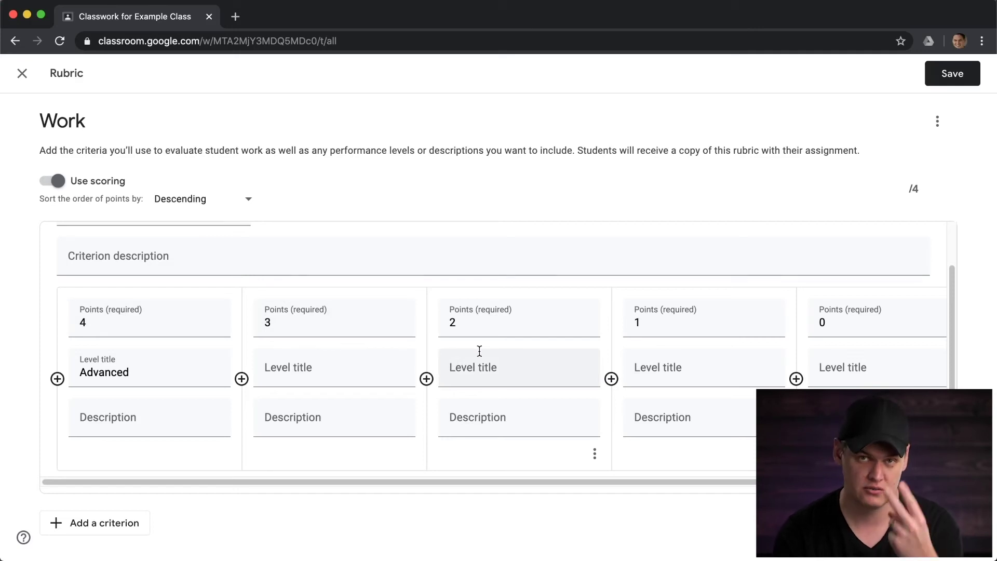
{"action": "scroll", "coordinate": [674, 372], "scroll_direction": "up", "scroll_amount": 2}
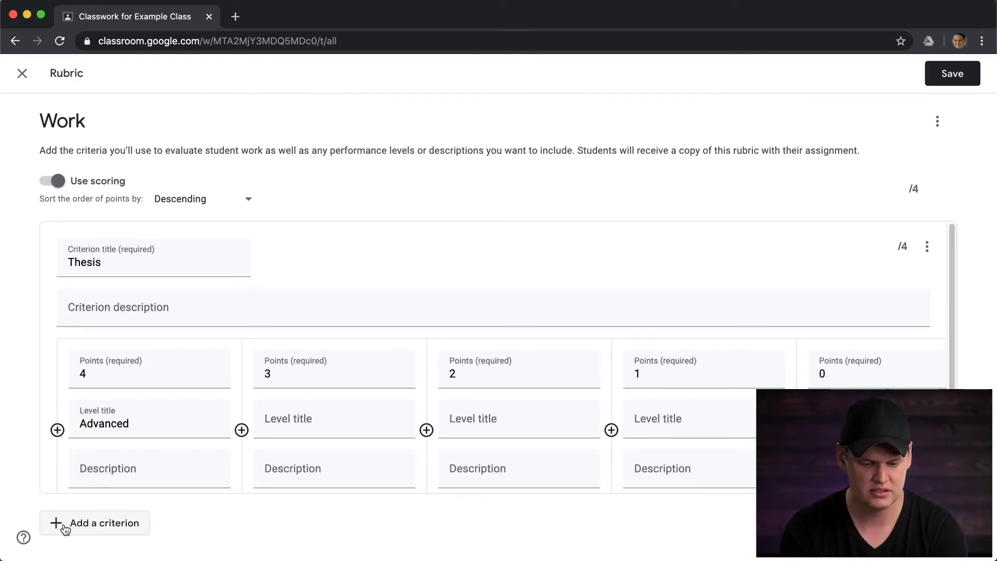
{"action": "scroll", "coordinate": [230, 294], "scroll_direction": "down", "scroll_amount": 1}
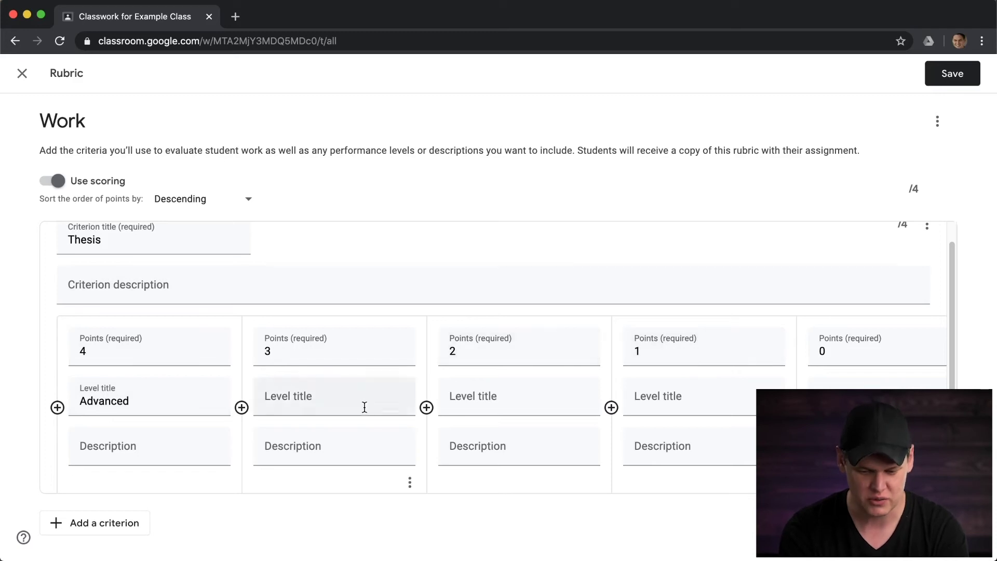
{"action": "scroll", "coordinate": [426, 408], "scroll_direction": "up", "scroll_amount": 1}
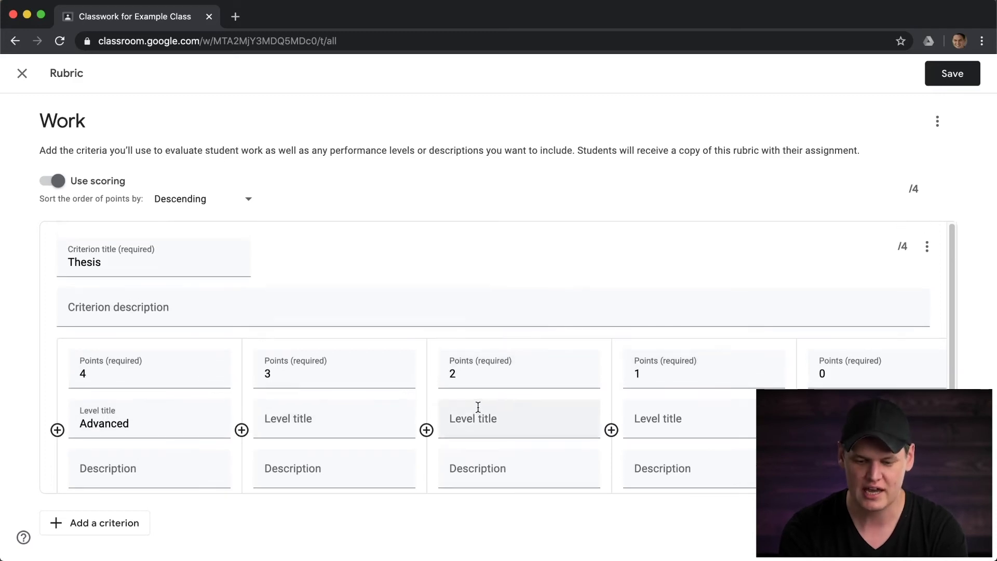
{"action": "left_click", "coordinate": [928, 248]}
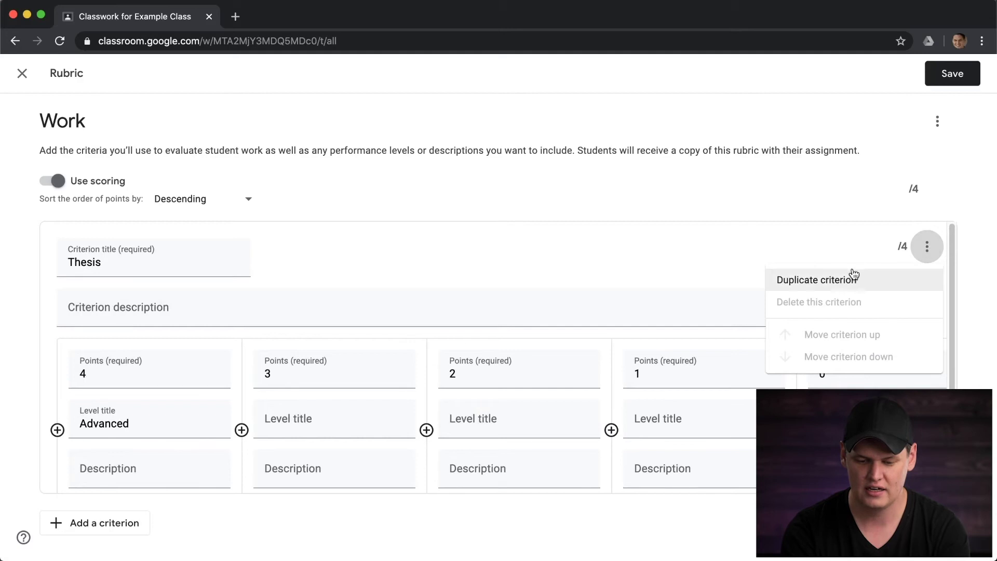
{"action": "left_click", "coordinate": [842, 285]}
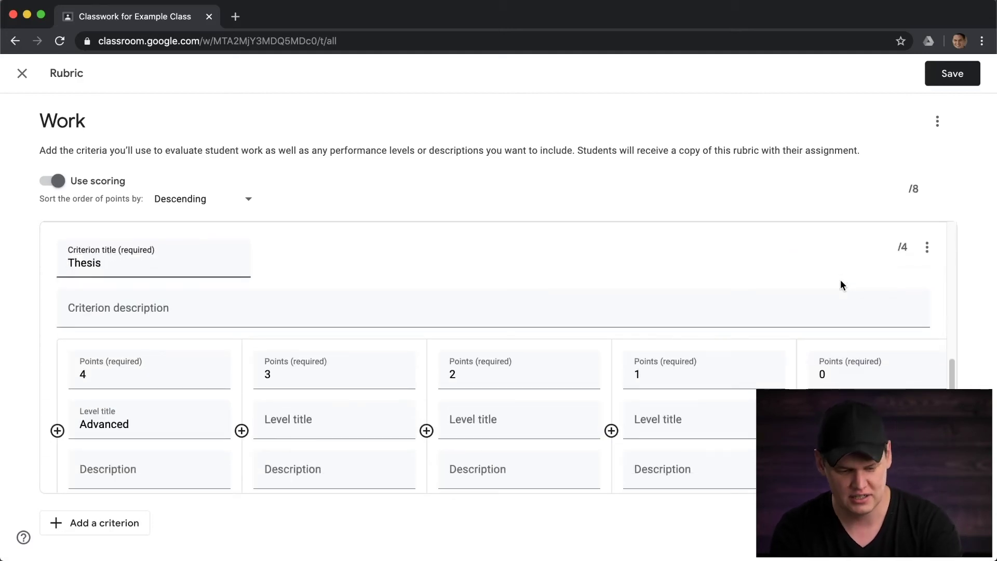
Replace the duplicated criterion's title with "Support"
{"action": "scroll", "coordinate": [388, 313], "scroll_direction": "down", "scroll_amount": 2}
{"action": "scroll", "coordinate": [388, 313], "scroll_direction": "up", "scroll_amount": 2}
{"action": "scroll", "coordinate": [273, 325], "scroll_direction": "down", "scroll_amount": 4}
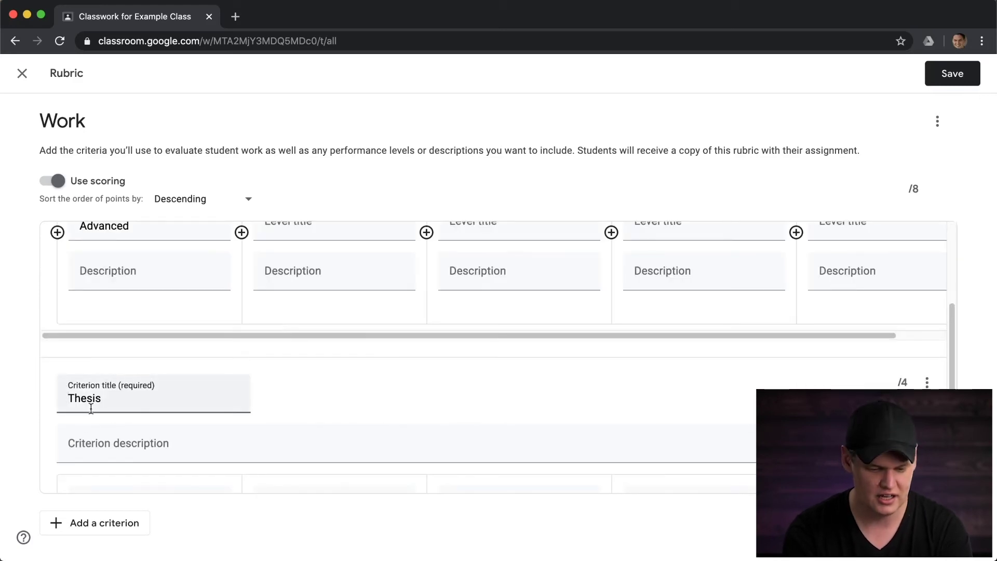
{"action": "left_click_drag", "start_coordinate": [120, 401], "coordinate": [2, 379]}
{"action": "type", "text": "\\"}
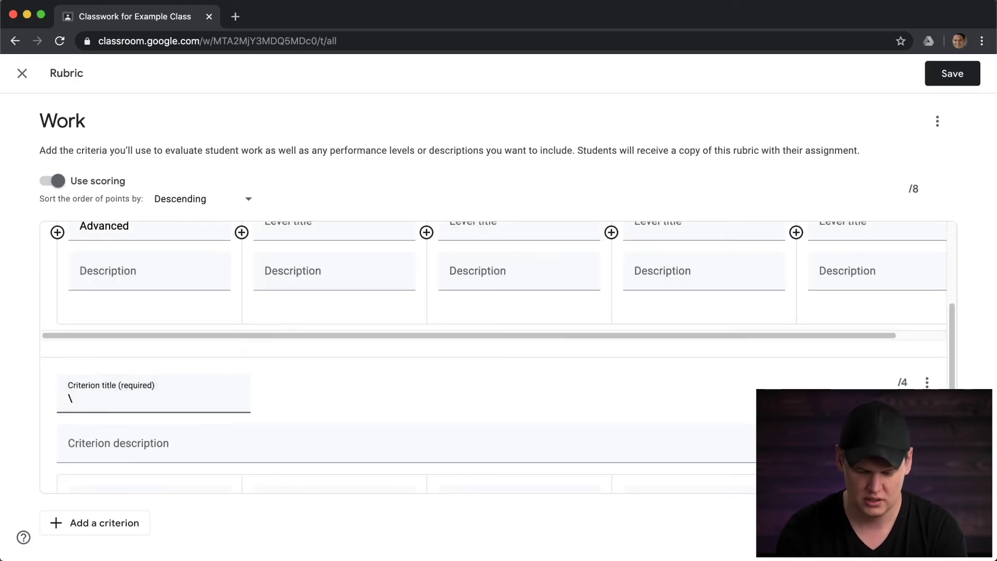
{"action": "key", "text": "BackSpace"}
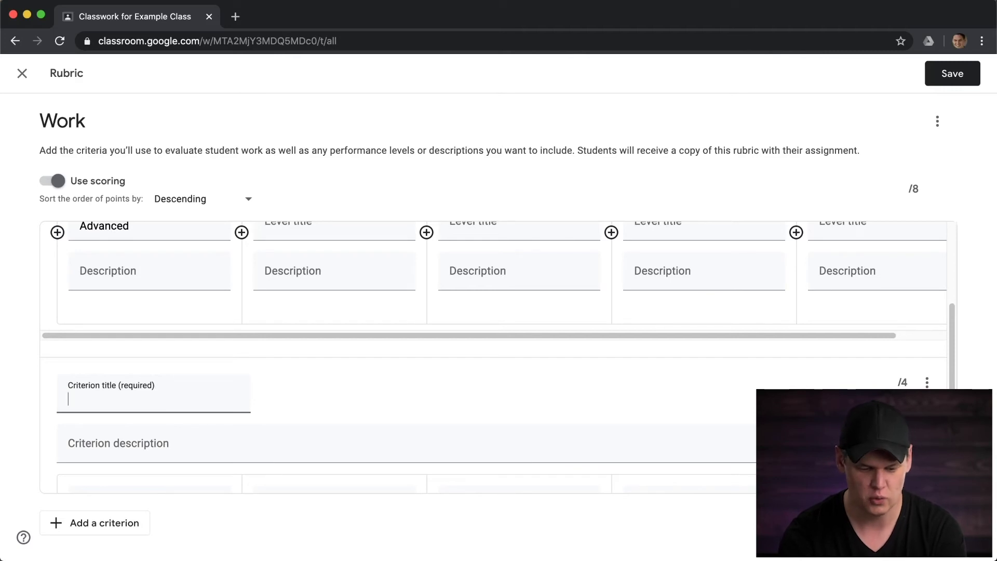
{"action": "type", "text": "Support"}
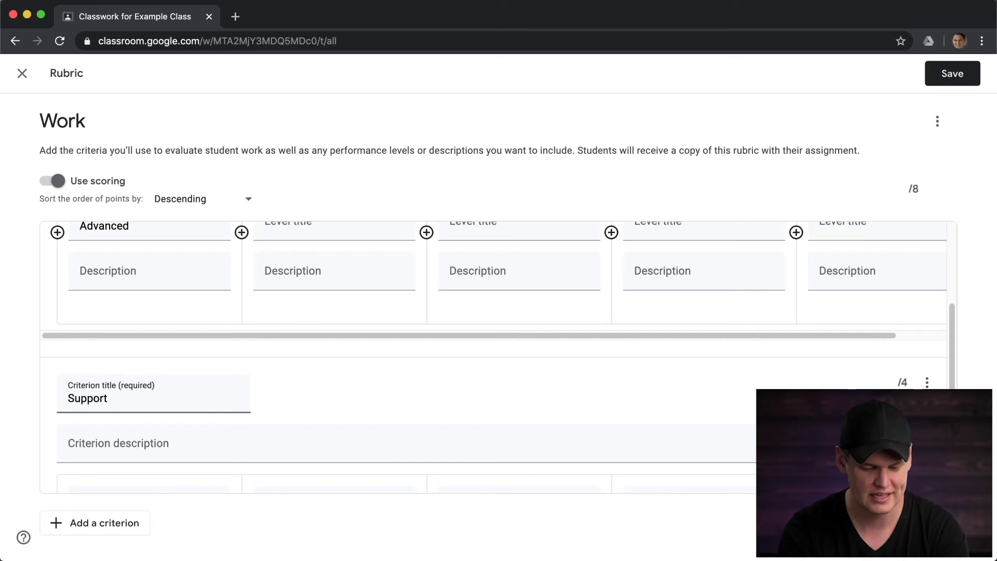
Discard the unsaved rubric changes along with the draft of the Work assignment
{"action": "scroll", "coordinate": [49, 403], "scroll_direction": "down", "scroll_amount": 5}
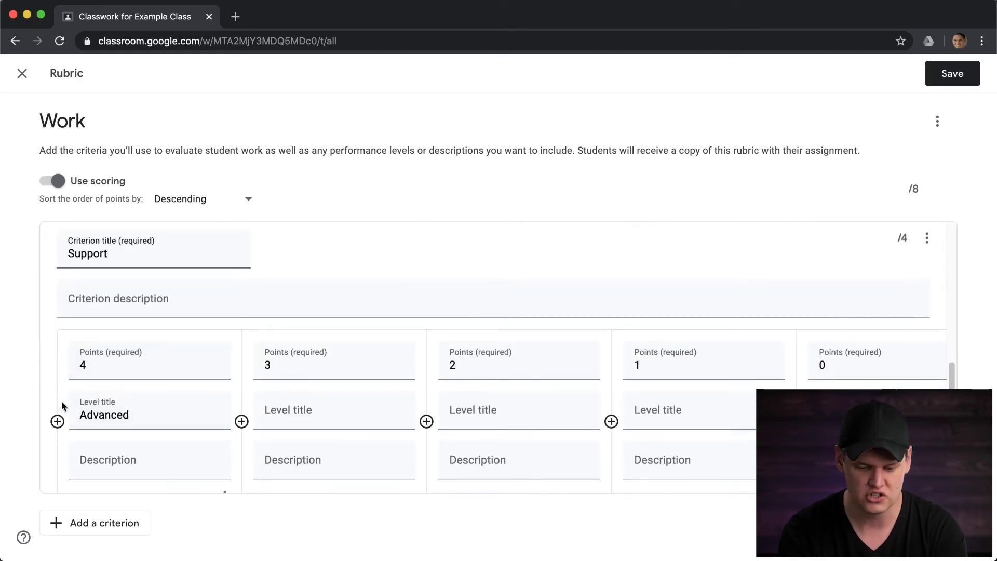
{"action": "scroll", "coordinate": [397, 410], "scroll_direction": "down", "scroll_amount": 1}
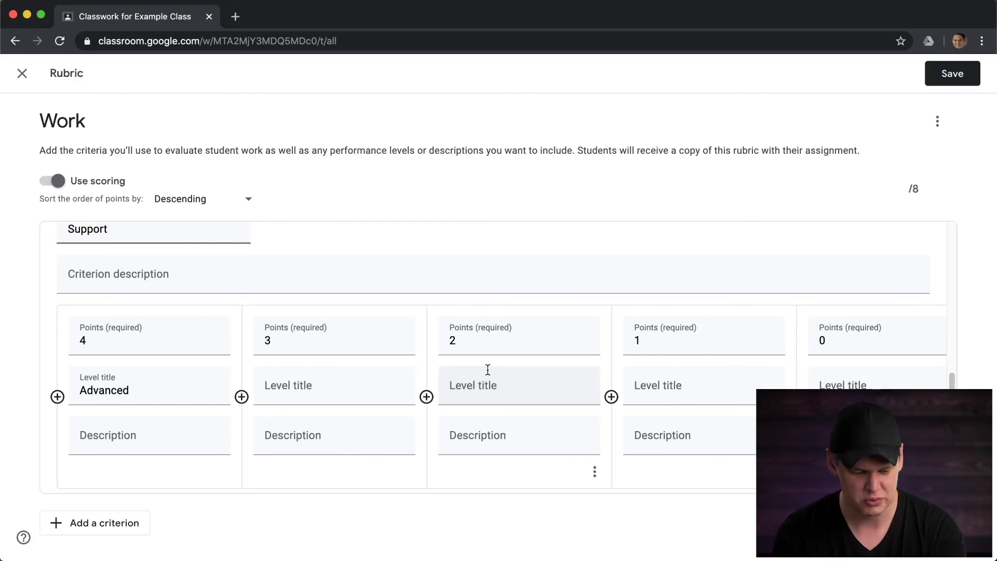
{"action": "scroll", "coordinate": [570, 360], "scroll_direction": "up", "scroll_amount": 5}
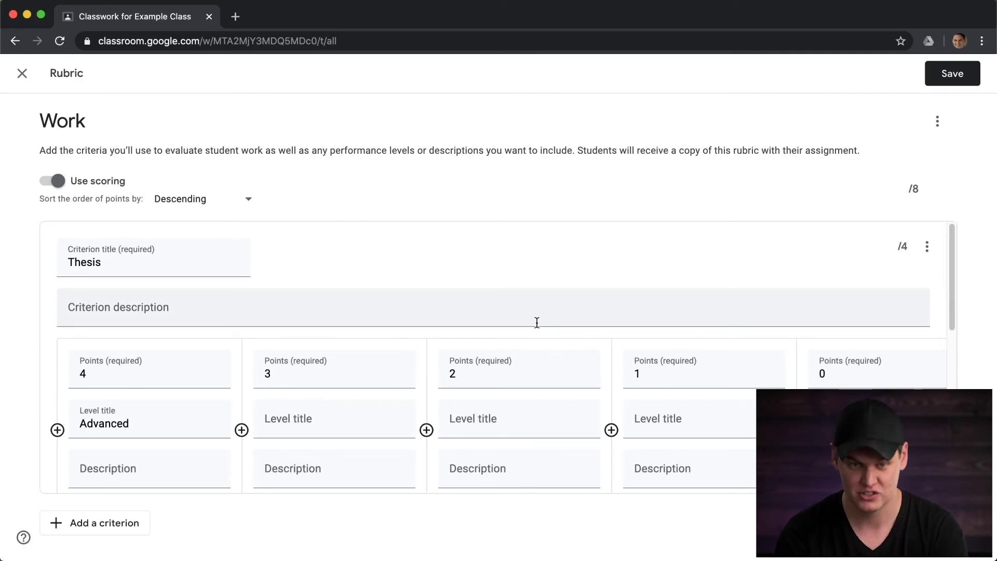
{"action": "left_click", "coordinate": [14, 75]}
{"action": "left_click", "coordinate": [592, 342]}
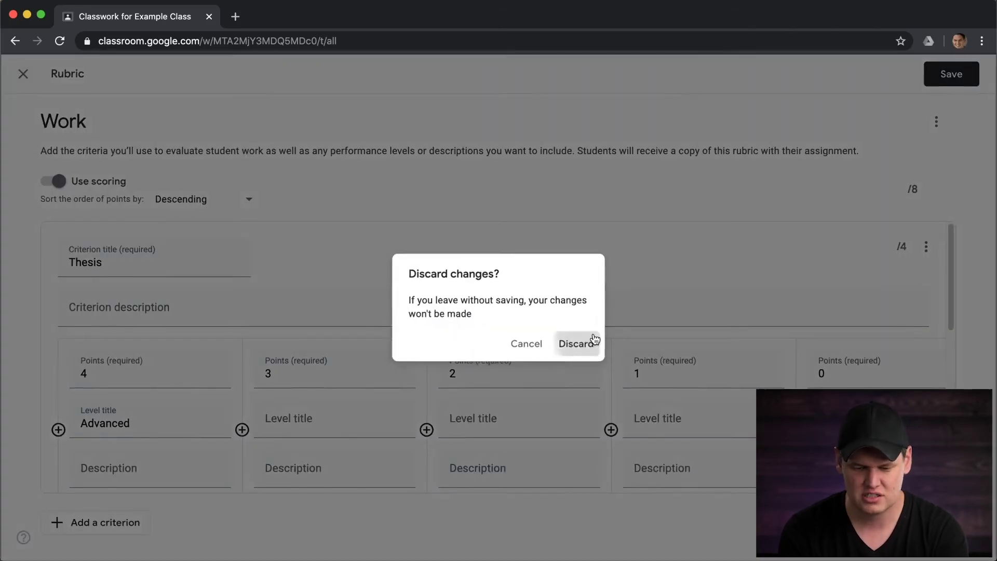
{"action": "left_click", "coordinate": [969, 73]}
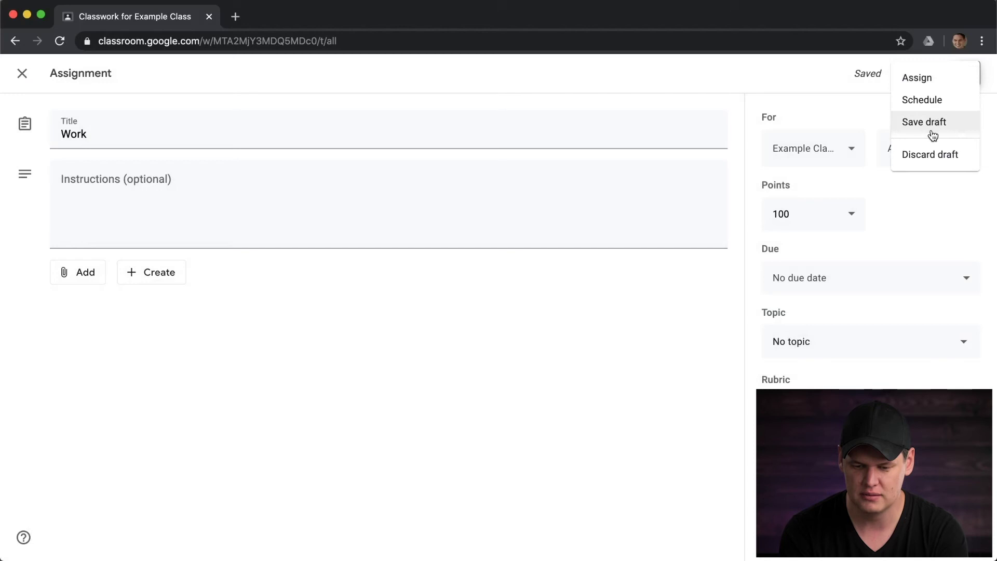
{"action": "left_click", "coordinate": [931, 166]}
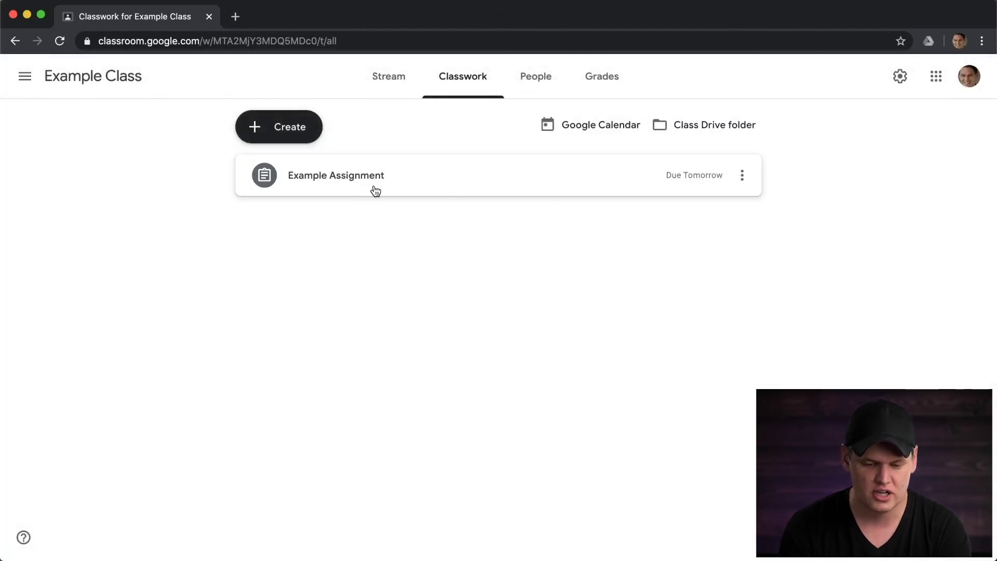
Open the rubric of Example Assignment from the teacher's Classwork page, examine its criteria and close it
{"action": "left_click", "coordinate": [375, 184]}
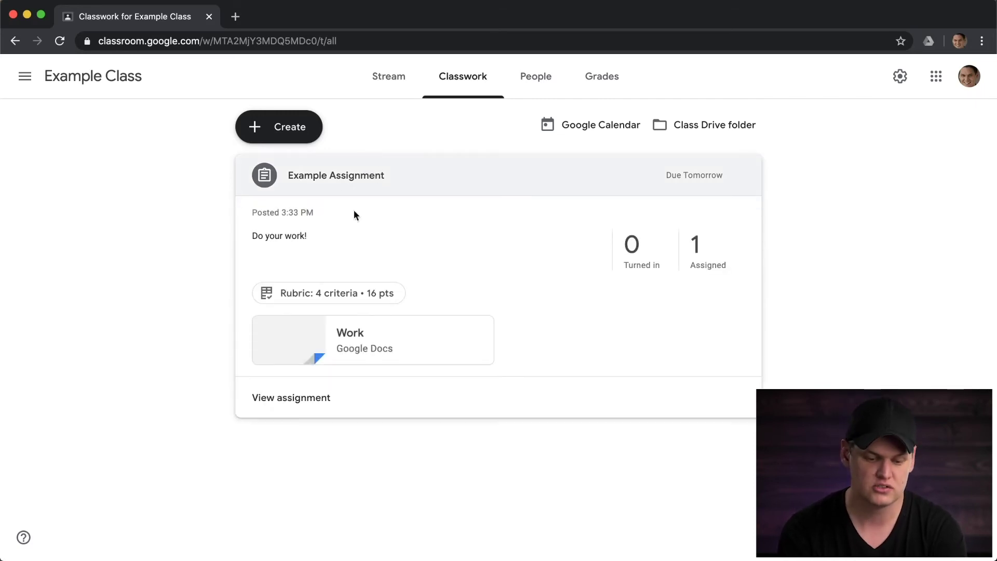
{"action": "left_click", "coordinate": [318, 295]}
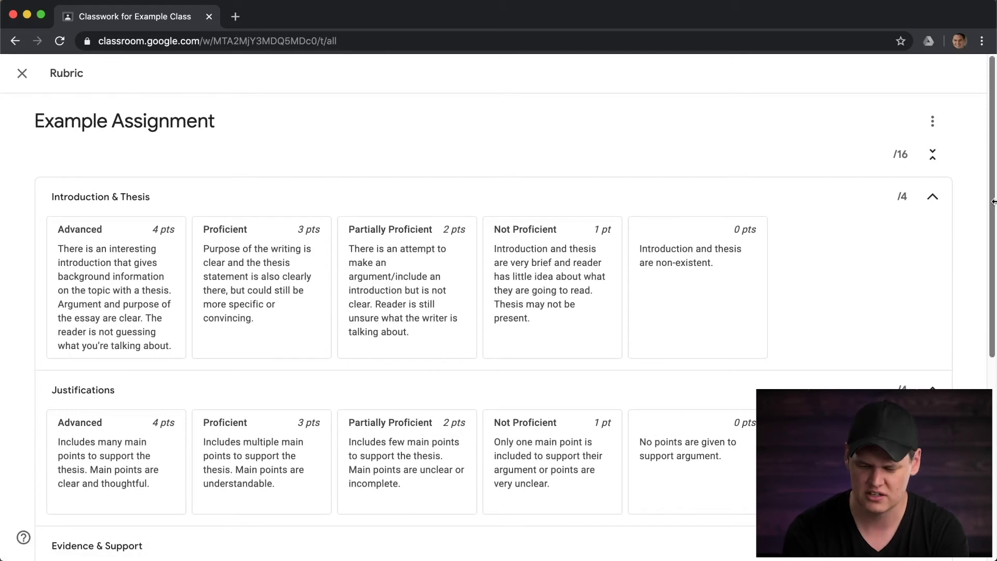
{"action": "left_click_drag", "start_coordinate": [992, 205], "coordinate": [986, 156]}
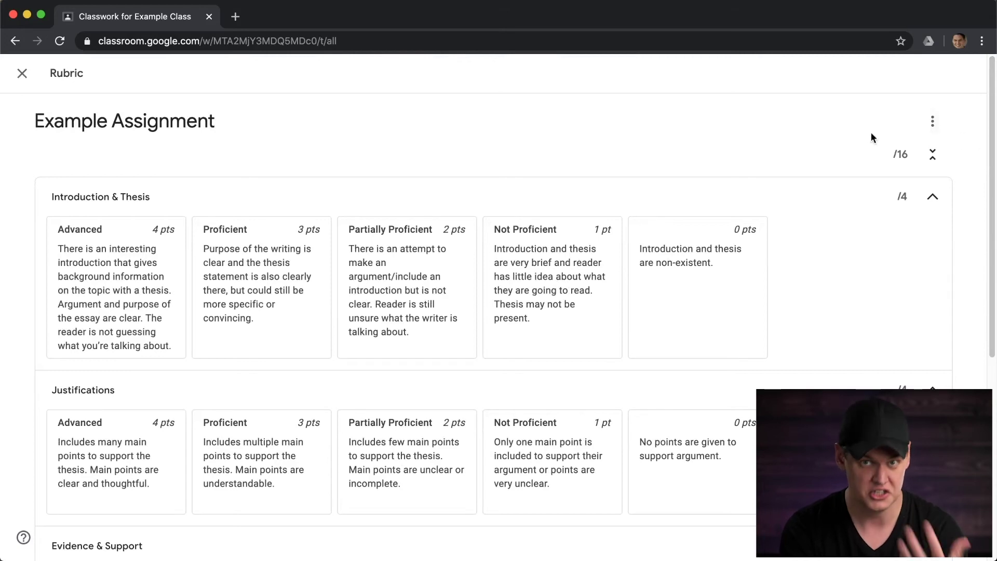
{"action": "left_click_drag", "start_coordinate": [985, 142], "coordinate": [967, 85]}
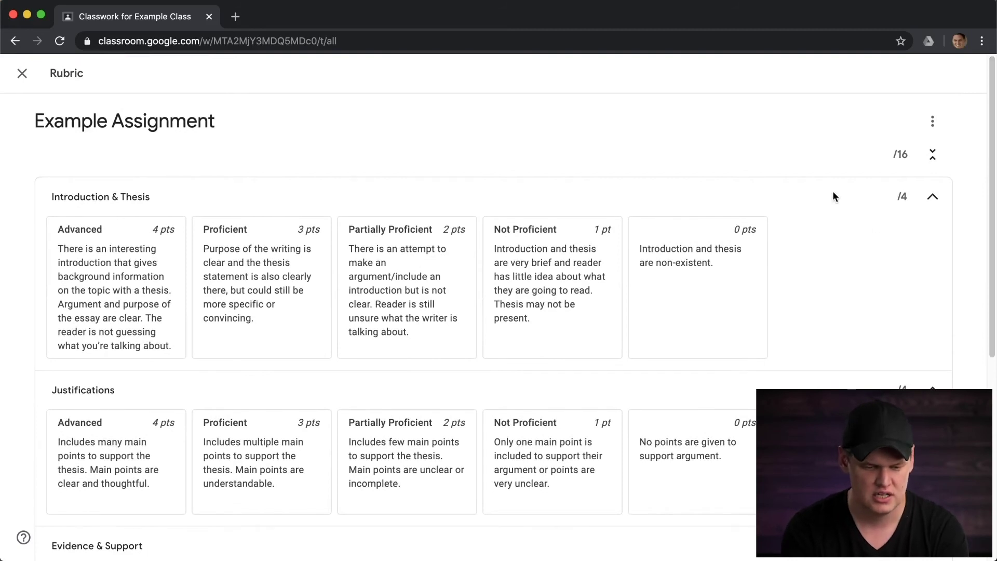
{"action": "left_click", "coordinate": [24, 74]}
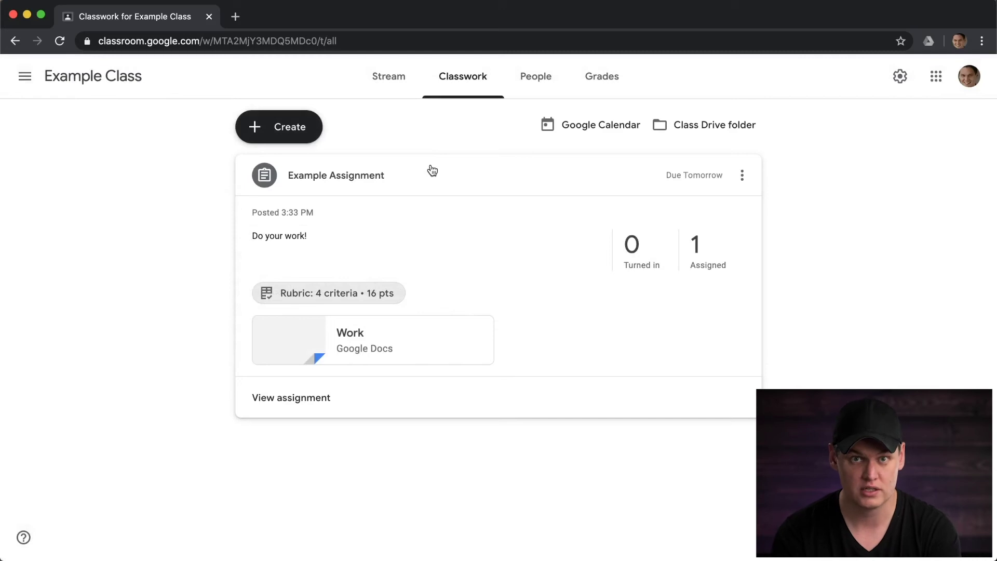
Switch to the student's view of the Classwork page and expand Example Assignment
{"action": "left_click_drag", "start_coordinate": [989, 231], "coordinate": [1, 229]}
{"action": "left_click", "coordinate": [767, 285]}
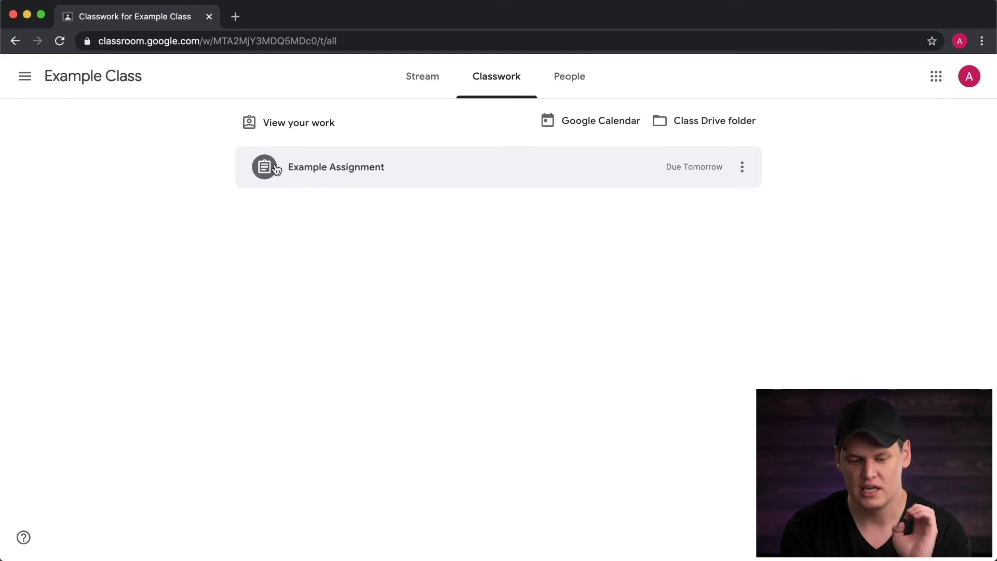
{"action": "left_click", "coordinate": [345, 178]}
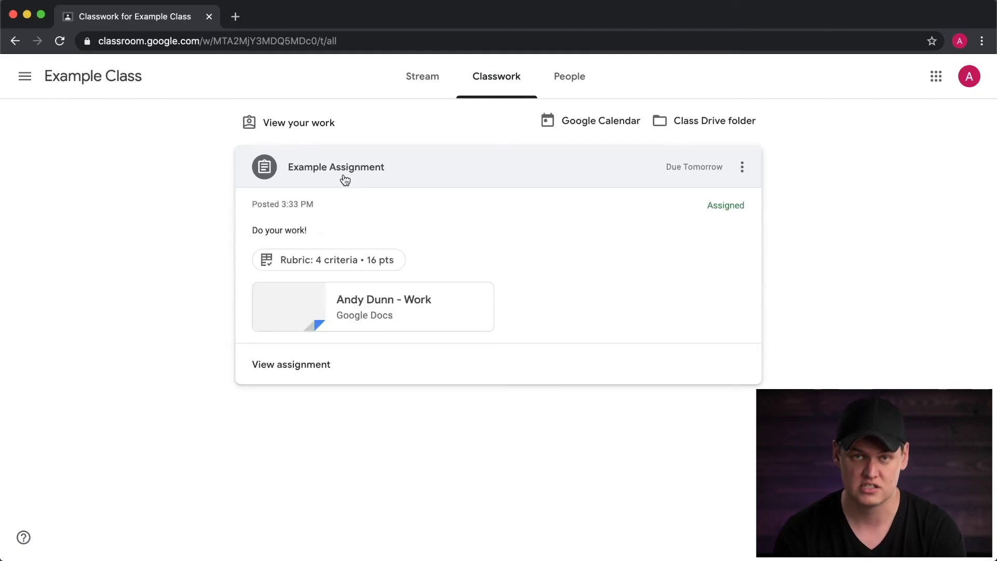
Examine all criteria of Example Assignment's rubric as the student and close the rubric
{"action": "left_click", "coordinate": [337, 260]}
{"action": "scroll", "coordinate": [406, 245], "scroll_direction": "down", "scroll_amount": 5}
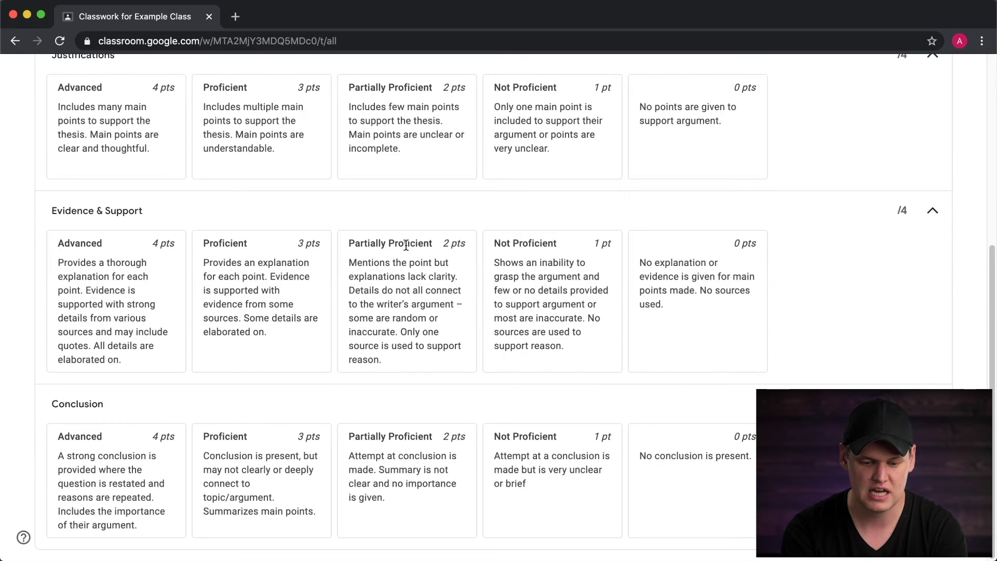
{"action": "scroll", "coordinate": [404, 248], "scroll_direction": "up", "scroll_amount": 5}
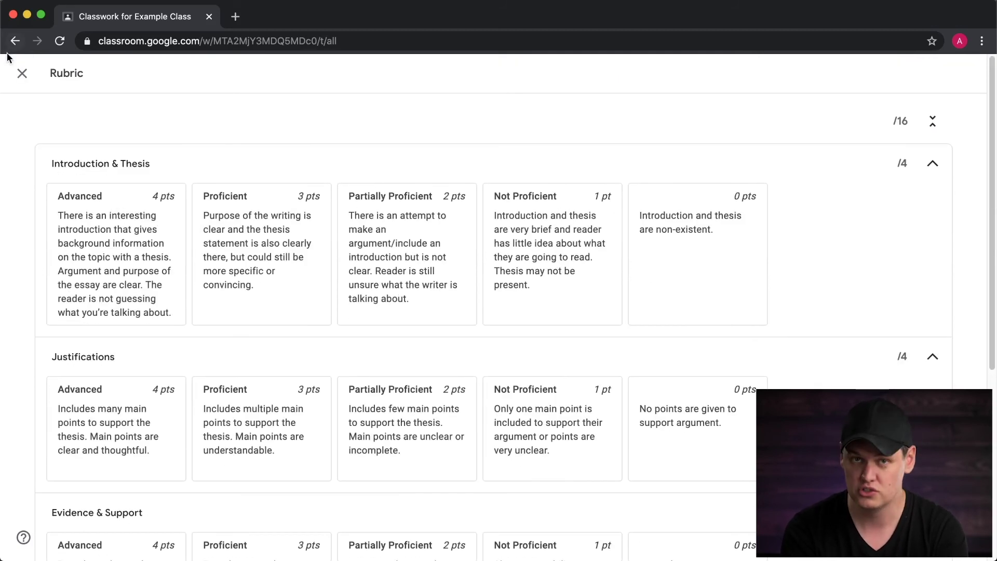
{"action": "left_click", "coordinate": [16, 74]}
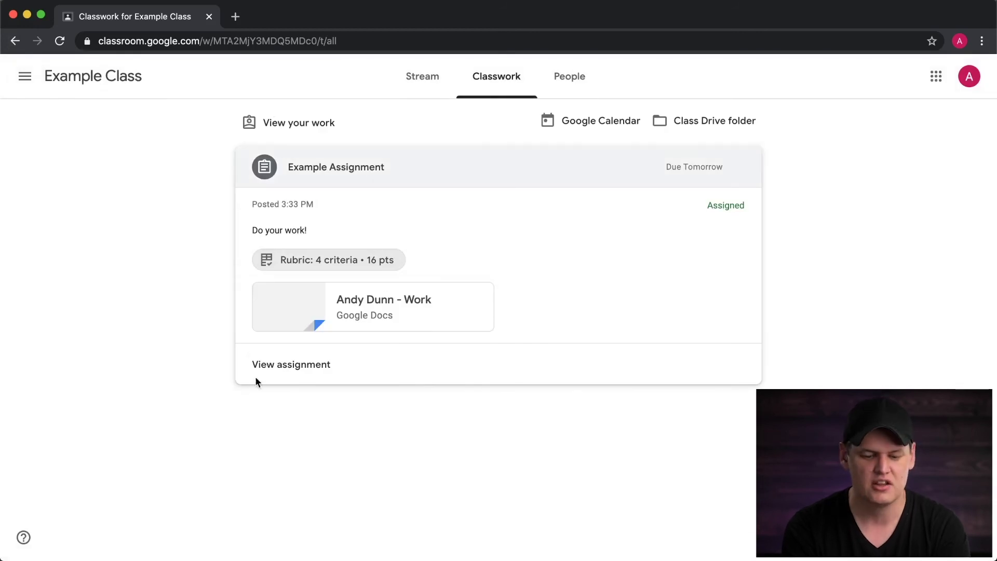
Open the full details page of Example Assignment in the student account and look over its rubric section
{"action": "left_click", "coordinate": [275, 374]}
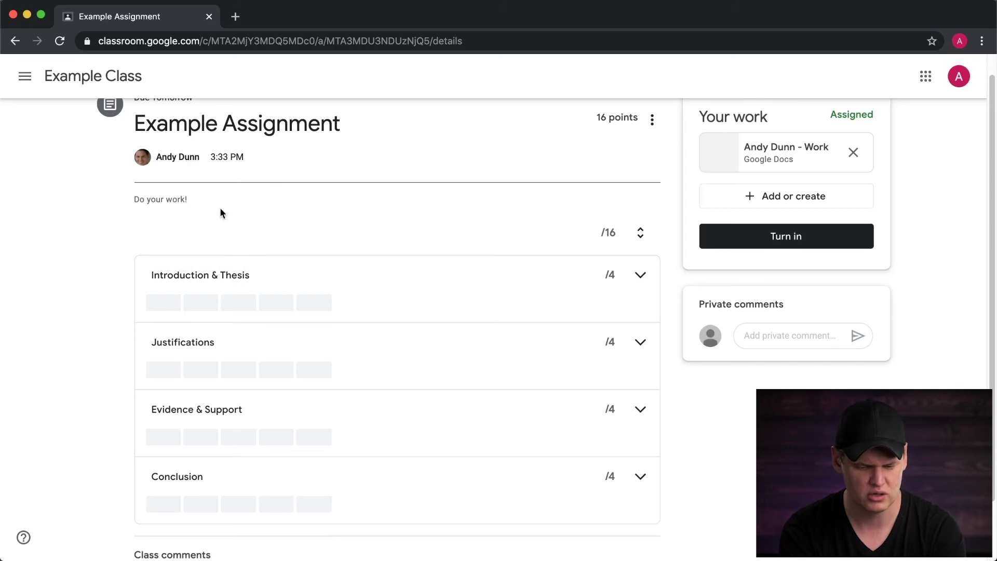
{"action": "scroll", "coordinate": [292, 225], "scroll_direction": "up", "scroll_amount": 1}
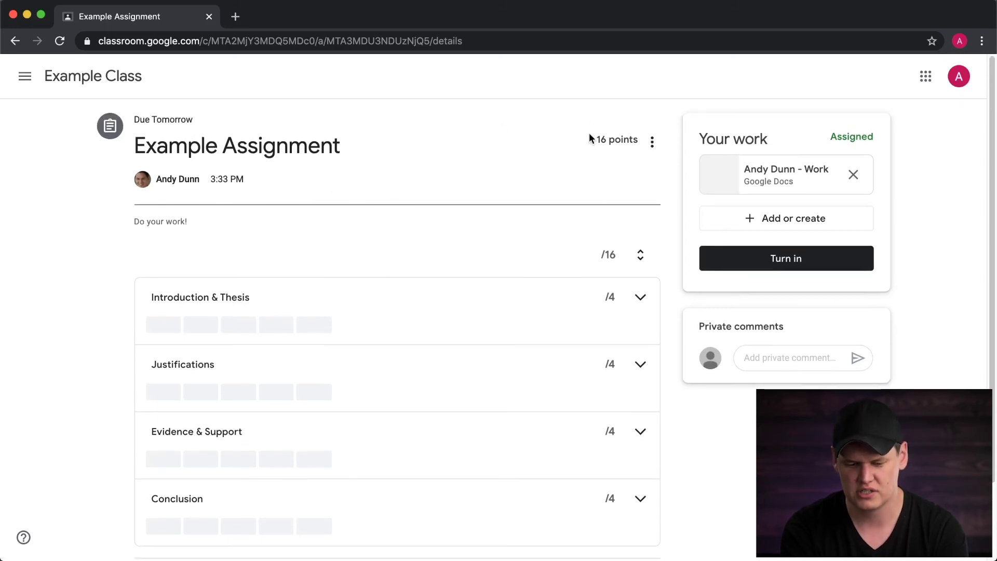
{"action": "scroll", "coordinate": [597, 236], "scroll_direction": "down", "scroll_amount": 1}
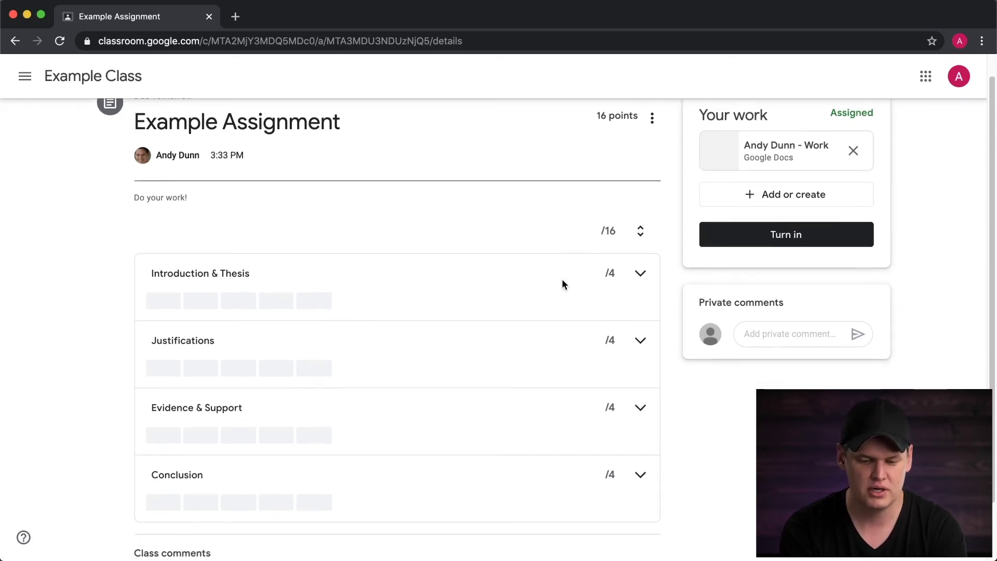
{"action": "scroll", "coordinate": [642, 274], "scroll_direction": "down", "scroll_amount": 1}
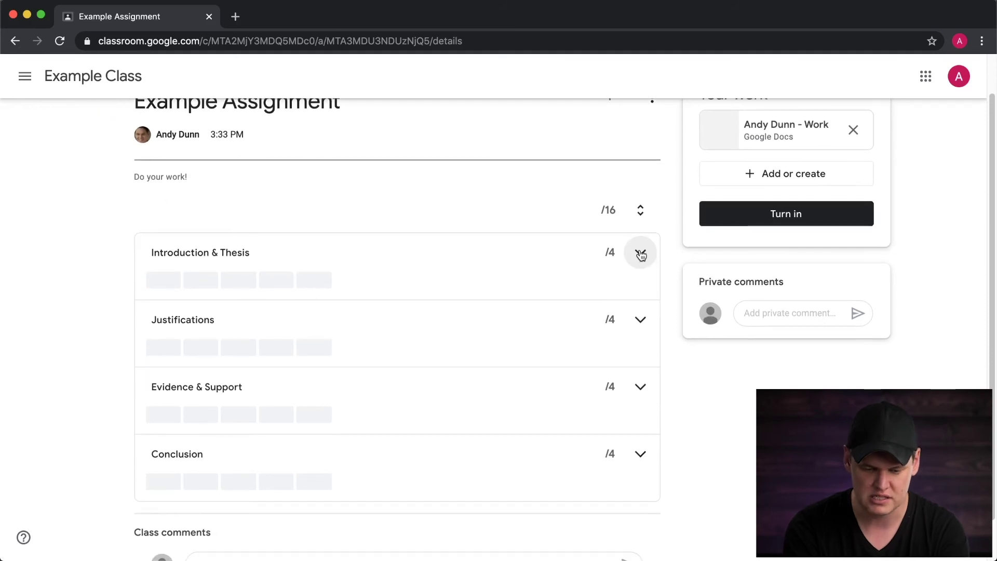
Expand the Introduction & Thesis criterion, look through its performance levels and collapse it again
{"action": "left_click", "coordinate": [640, 253]}
{"action": "mouse_move", "coordinate": [441, 430]}
{"action": "left_mouse_down"}
{"action": "mouse_move", "coordinate": [614, 432]}
{"action": "mouse_move", "coordinate": [436, 414]}
{"action": "left_mouse_up"}
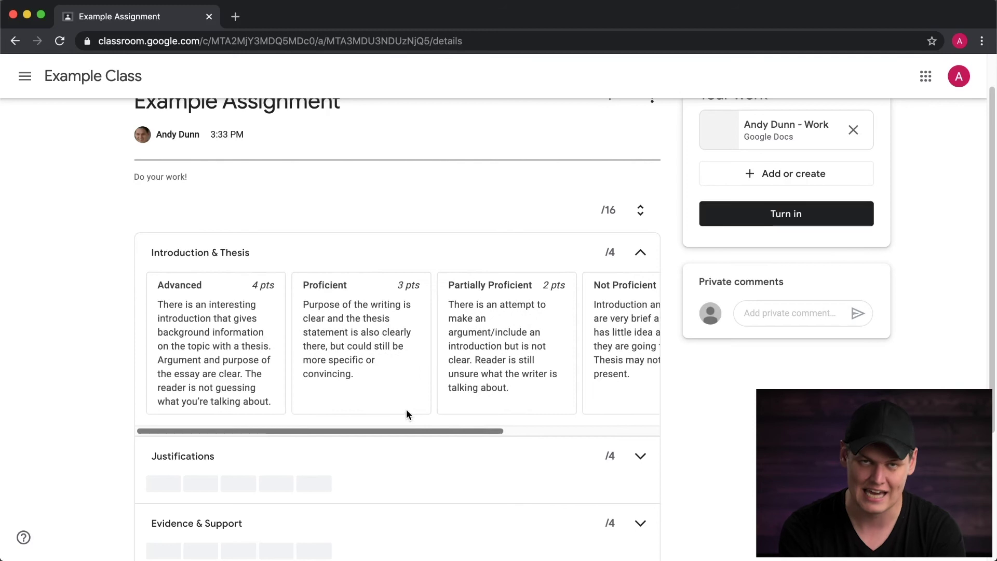
{"action": "scroll", "coordinate": [406, 409], "scroll_direction": "right", "scroll_amount": 3}
{"action": "scroll", "coordinate": [564, 405], "scroll_direction": "left", "scroll_amount": 3}
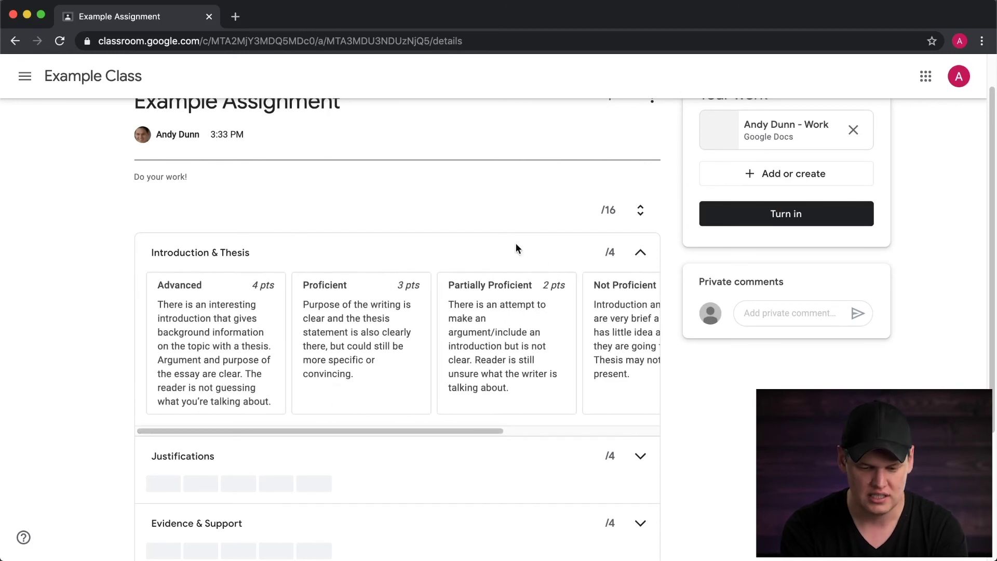
{"action": "left_click", "coordinate": [641, 252]}
Turn in the student's attached Google Docs file for Example Assignment and confirm the submission
{"action": "scroll", "coordinate": [488, 280], "scroll_direction": "down", "scroll_amount": 2}
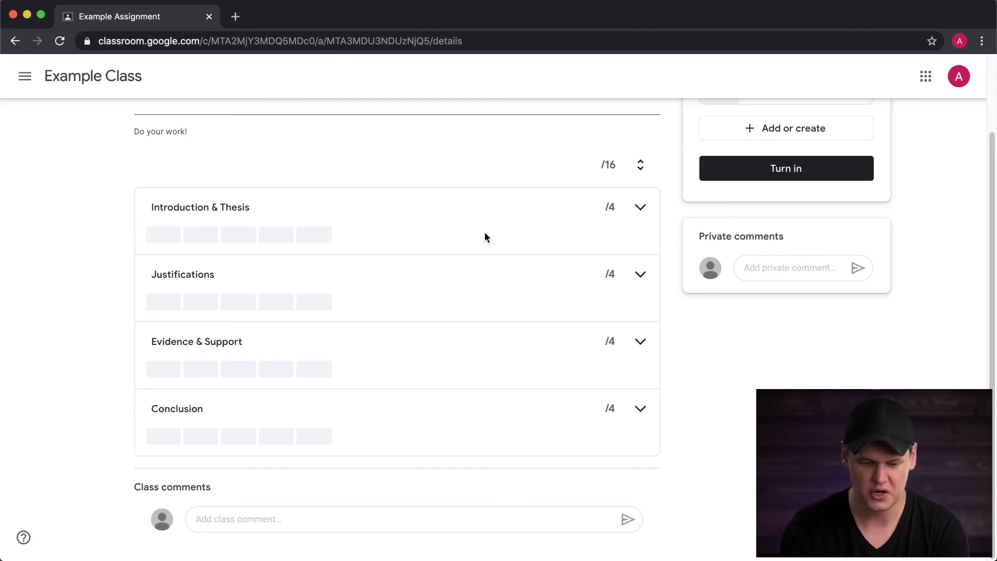
{"action": "scroll", "coordinate": [478, 216], "scroll_direction": "up", "scroll_amount": 3}
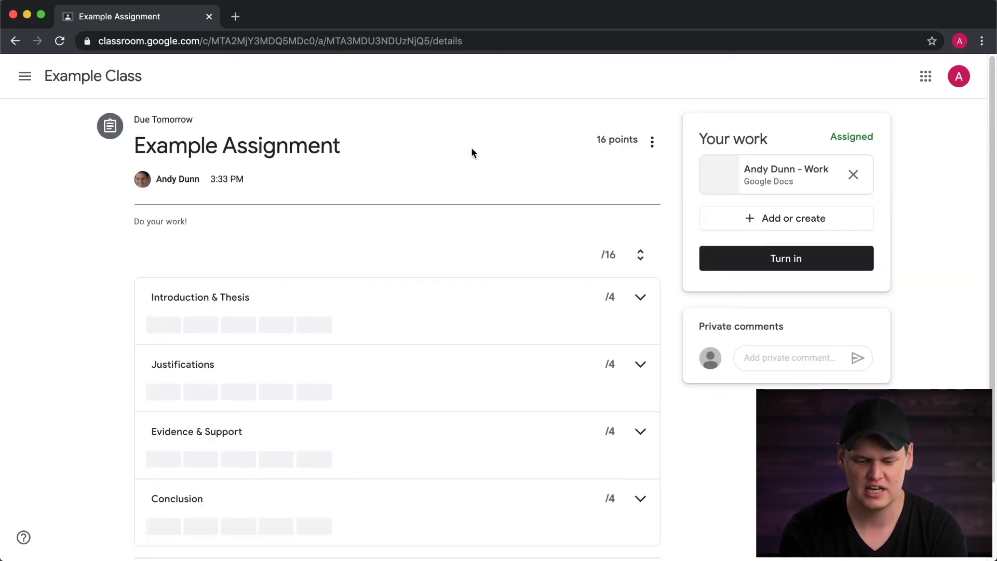
{"action": "scroll", "coordinate": [460, 151], "scroll_direction": "down", "scroll_amount": 3}
{"action": "scroll", "coordinate": [587, 134], "scroll_direction": "up", "scroll_amount": 3}
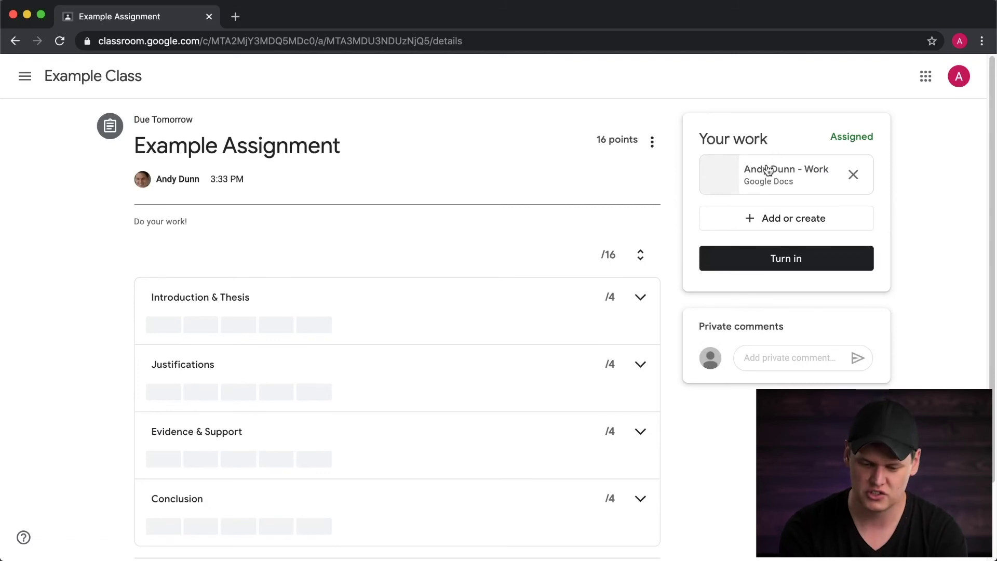
{"action": "left_click", "coordinate": [758, 261]}
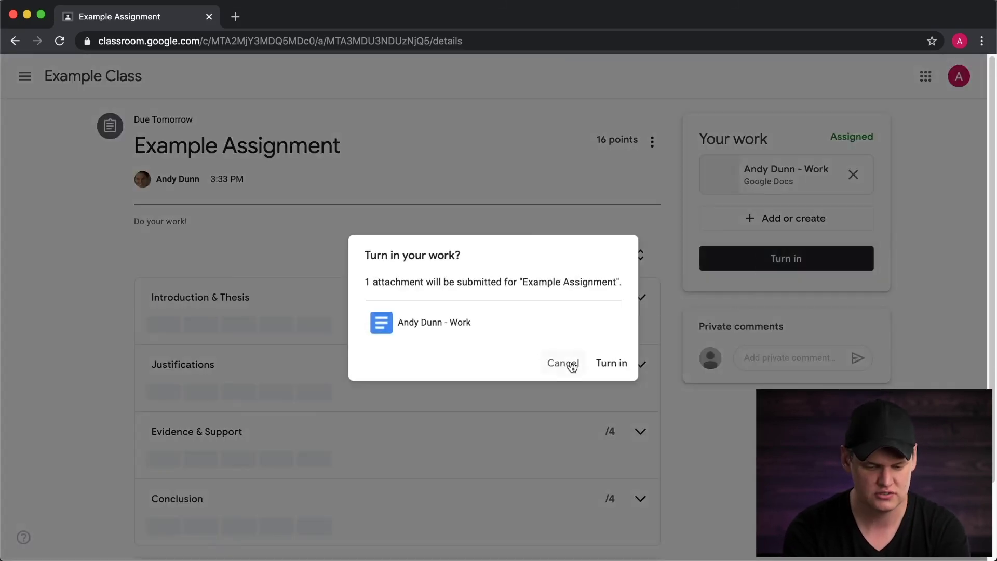
{"action": "left_click", "coordinate": [614, 363]}
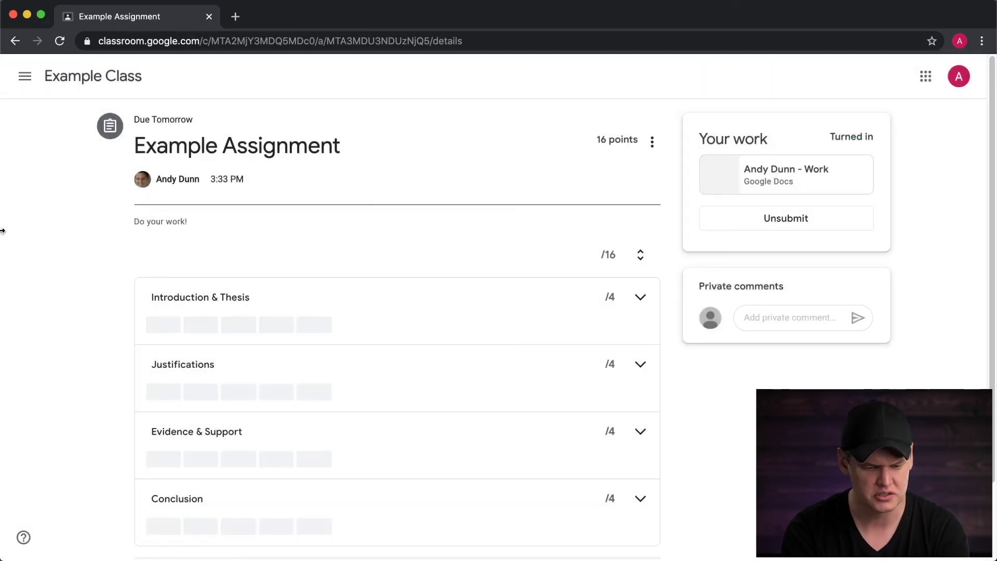
Switch back to the teacher's Classwork page, reload it and open the student work for Example Assignment
{"action": "left_click_drag", "start_coordinate": [2, 231], "coordinate": [996, 225]}
{"action": "left_click", "coordinate": [478, 226]}
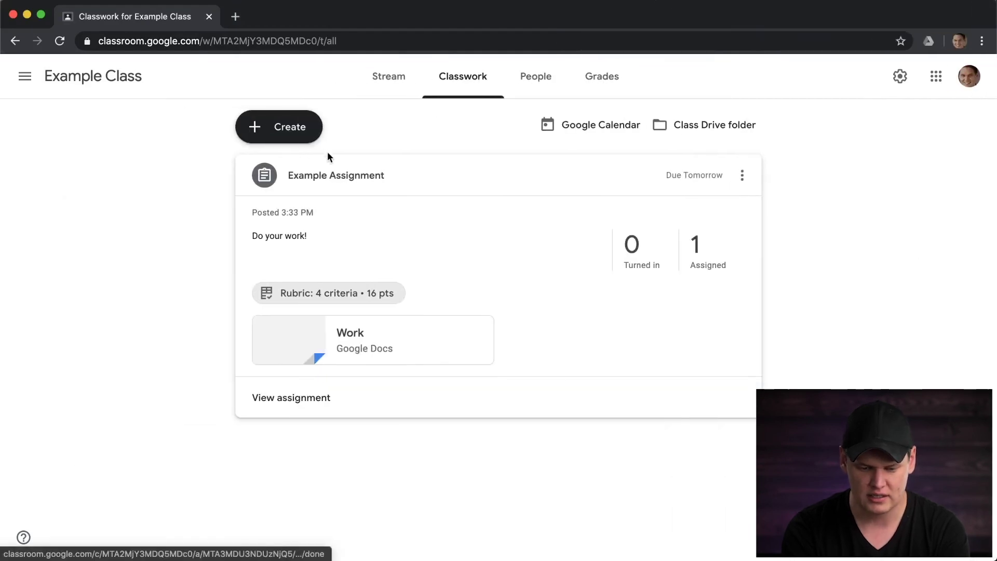
{"action": "left_click", "coordinate": [60, 41]}
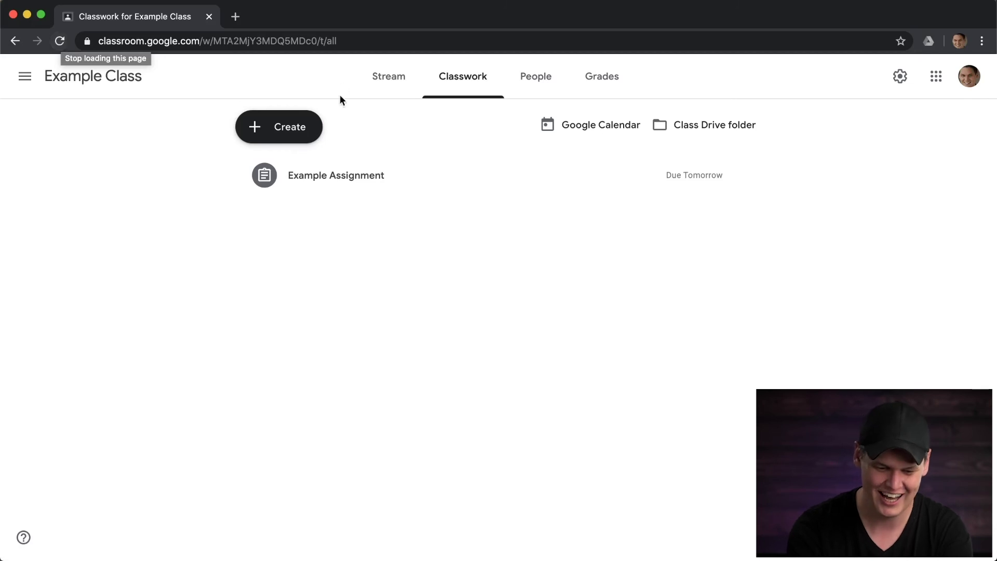
{"action": "left_click", "coordinate": [351, 175]}
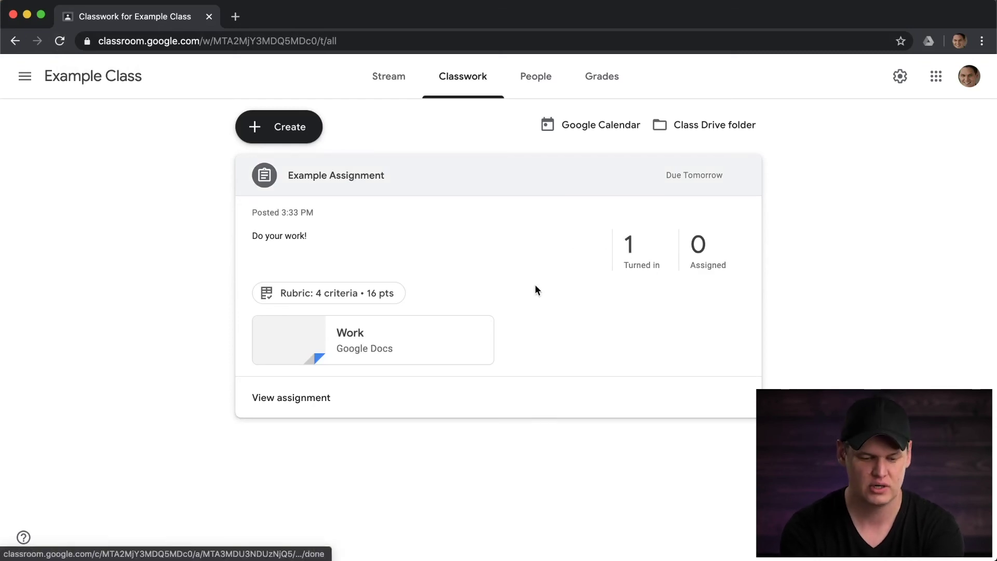
{"action": "left_click", "coordinate": [312, 400]}
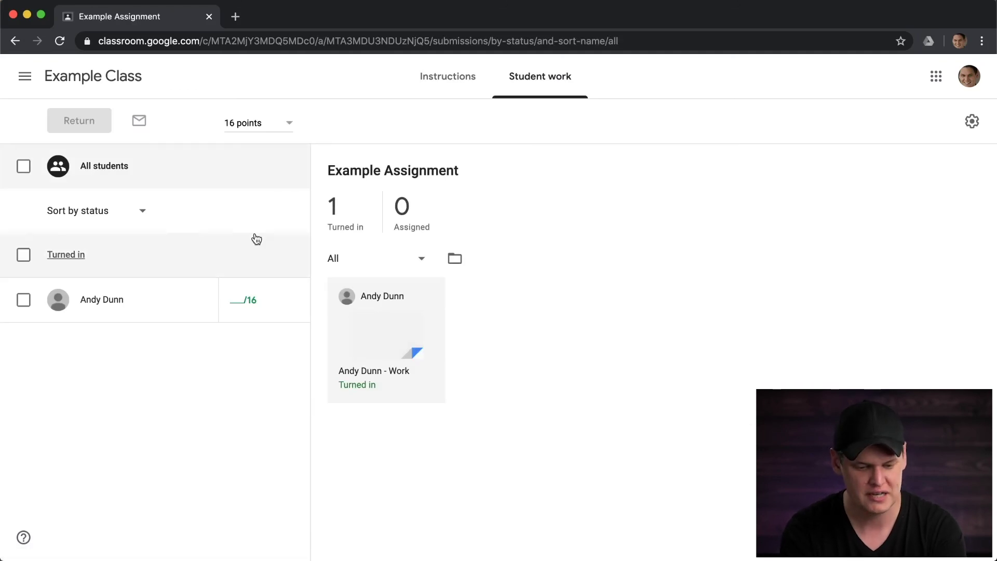
Select the student's submission and open its attached document in the grading view, showing the grade and rubric fields
{"action": "left_click", "coordinate": [122, 311]}
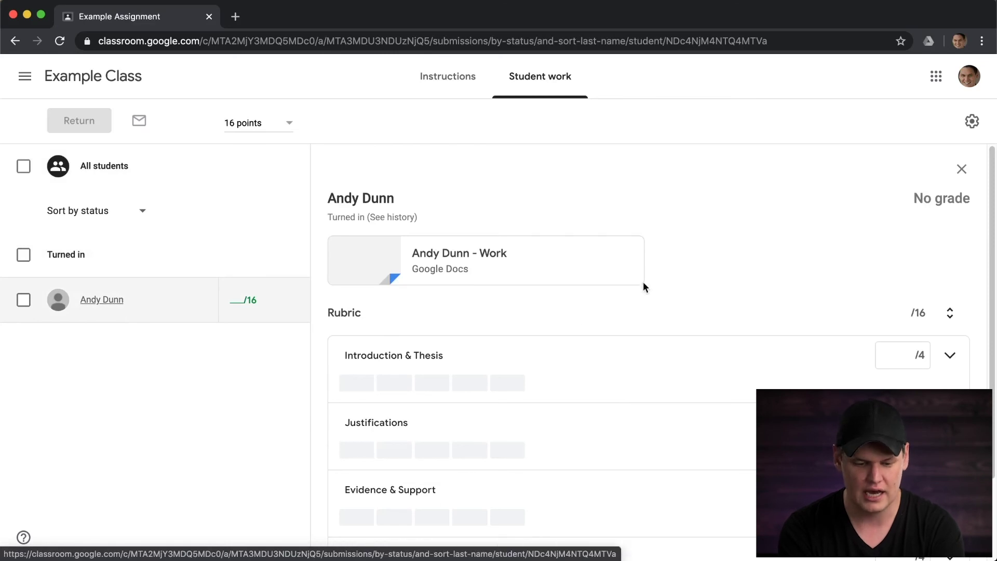
{"action": "scroll", "coordinate": [570, 328], "scroll_direction": "down", "scroll_amount": 3}
{"action": "scroll", "coordinate": [565, 290], "scroll_direction": "up", "scroll_amount": 2}
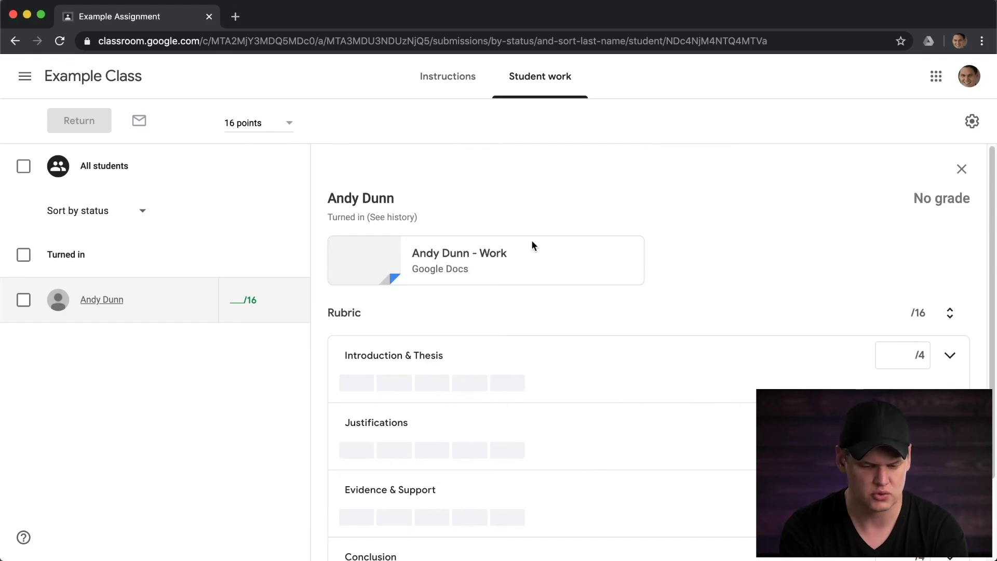
{"action": "left_click", "coordinate": [379, 271]}
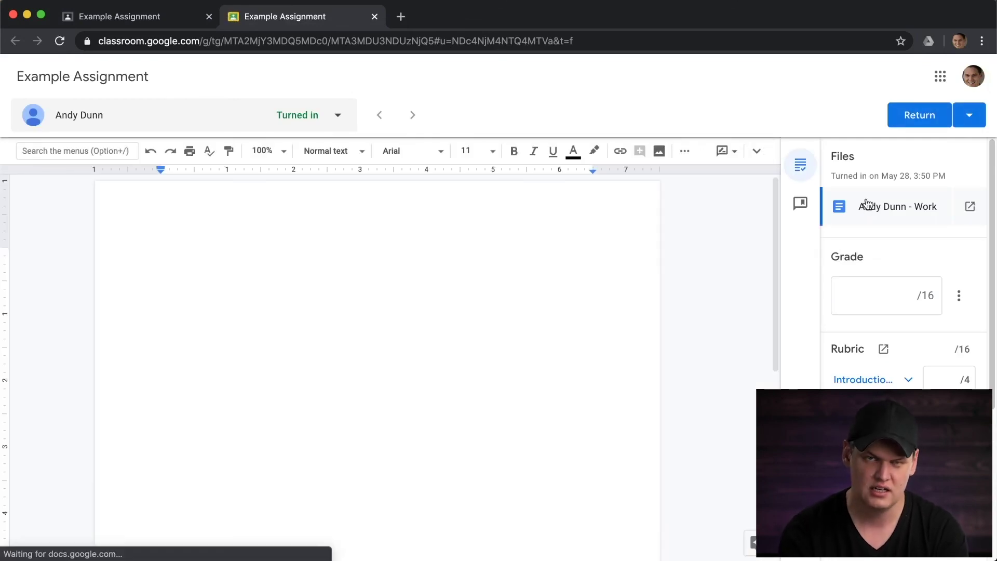
{"action": "scroll", "coordinate": [883, 224], "scroll_direction": "down", "scroll_amount": 2}
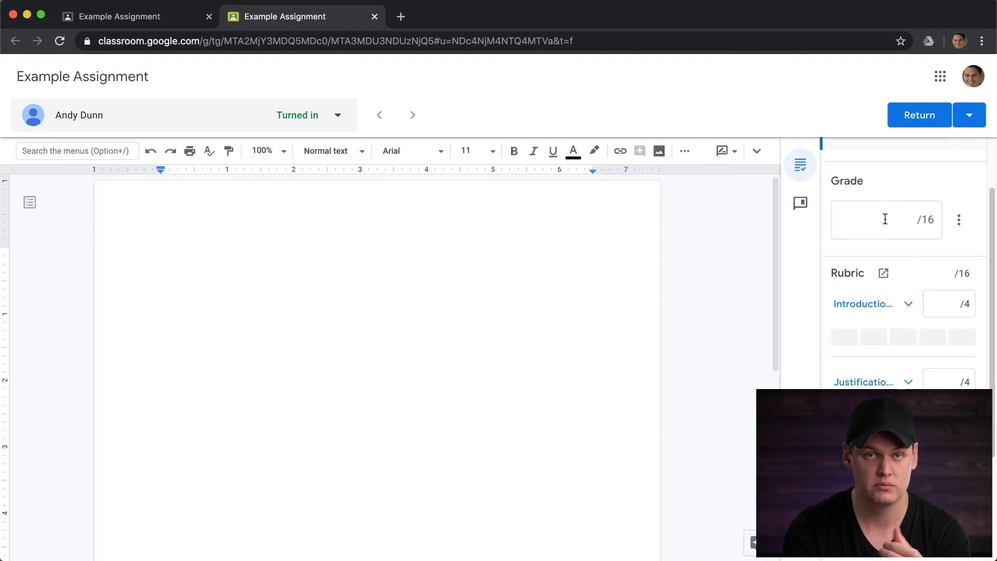
Score the Introduction & Thesis criterion 3 of 4 points in the rubric, then expand its level descriptions and collapse them again
{"action": "left_click", "coordinate": [884, 218]}
{"action": "scroll", "coordinate": [878, 311], "scroll_direction": "down", "scroll_amount": 3}
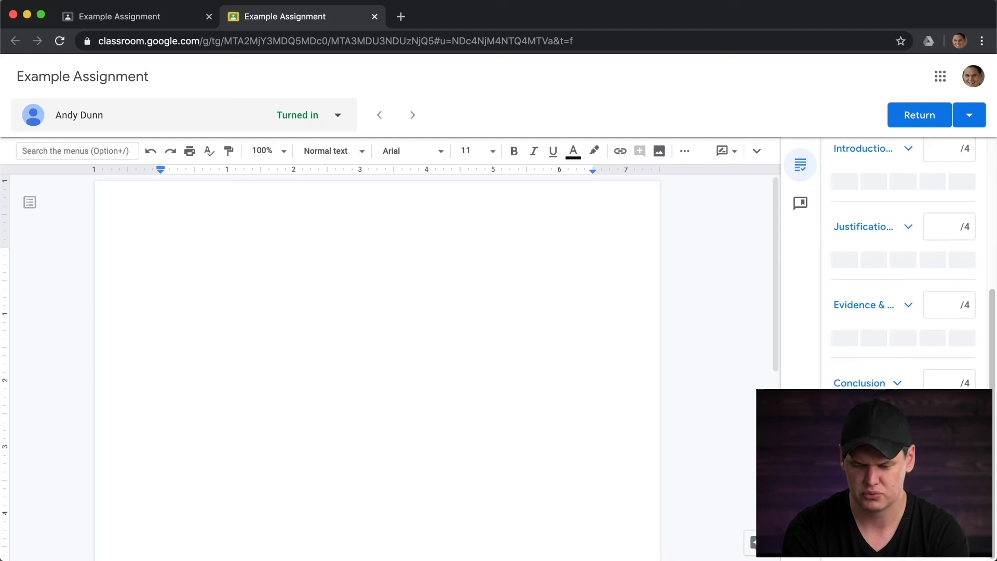
{"action": "scroll", "coordinate": [886, 312], "scroll_direction": "up", "scroll_amount": 5}
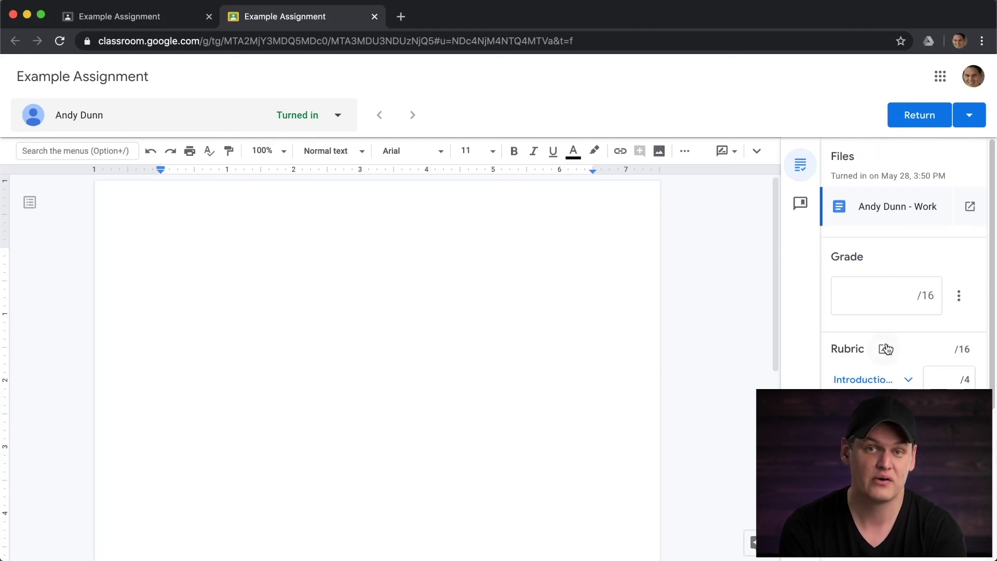
{"action": "scroll", "coordinate": [886, 358], "scroll_direction": "down", "scroll_amount": 1}
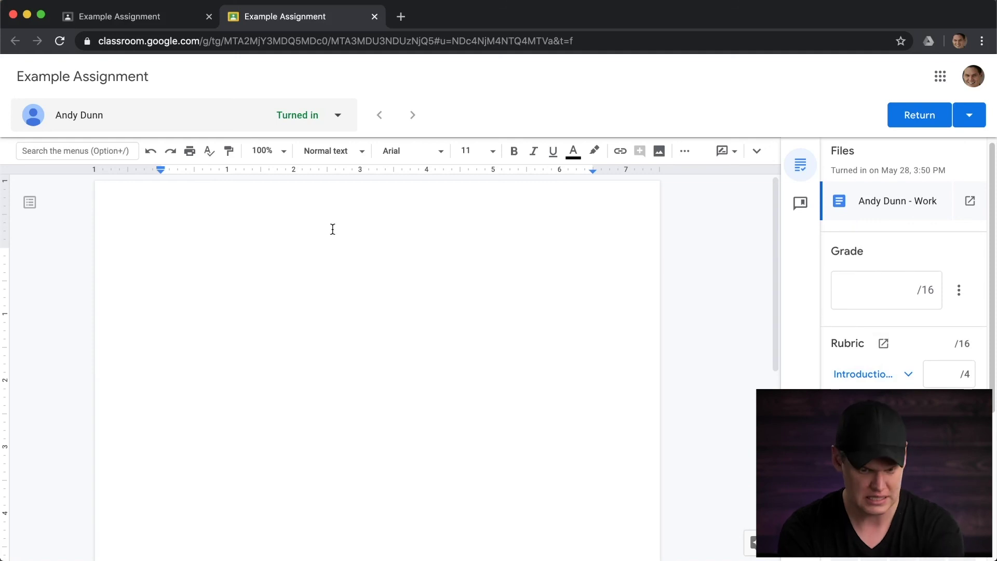
{"action": "scroll", "coordinate": [898, 291], "scroll_direction": "down", "scroll_amount": 2}
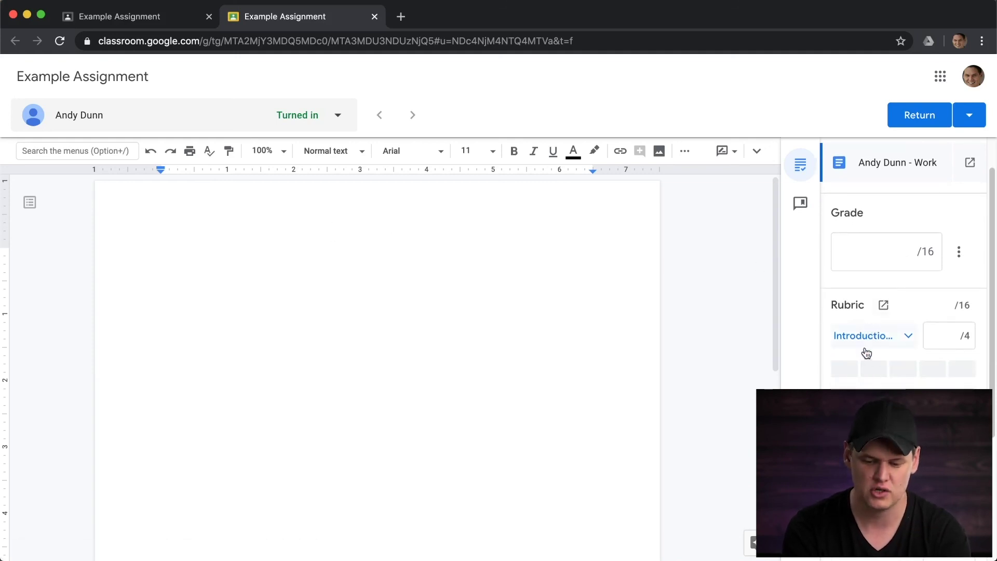
{"action": "left_click", "coordinate": [875, 369]}
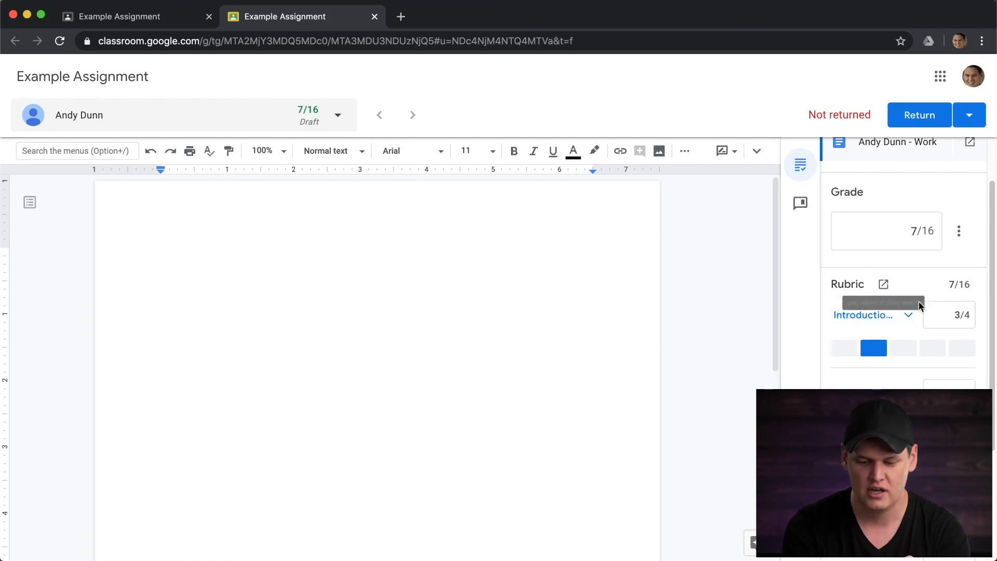
{"action": "left_click", "coordinate": [910, 315]}
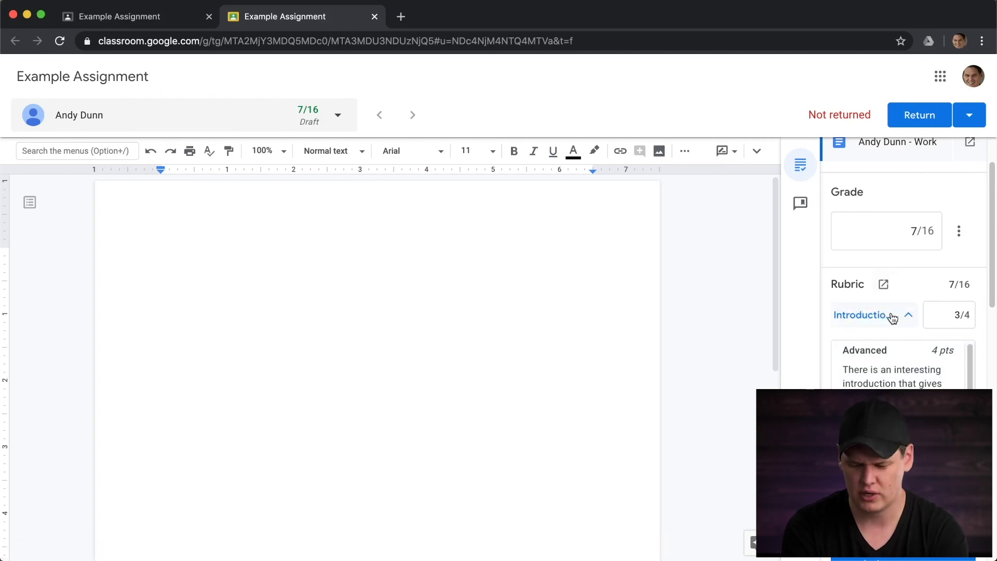
{"action": "left_click", "coordinate": [859, 317]}
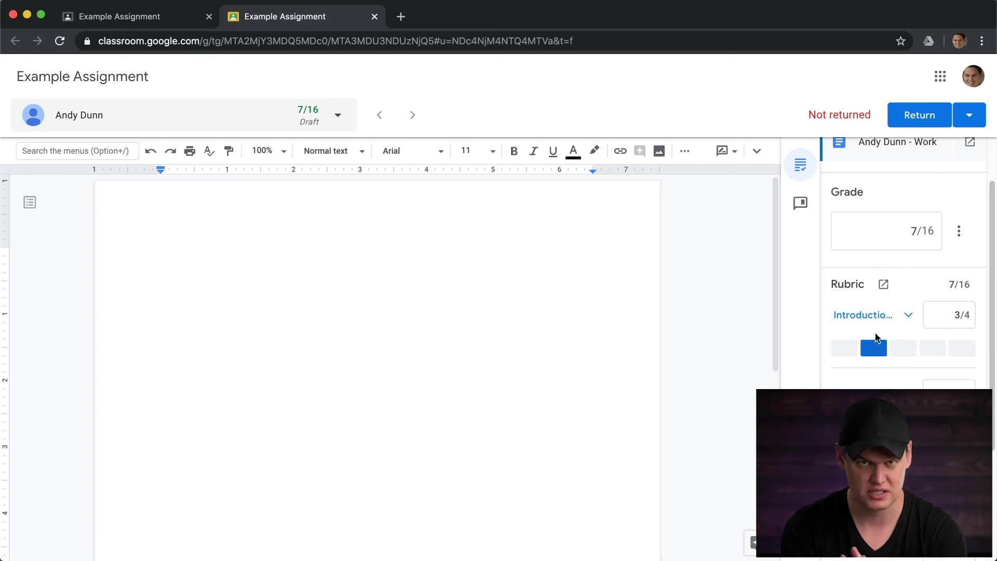
Try the lower performance levels for the Introduction & Thesis criterion and settle on the 4-point level
{"action": "left_click", "coordinate": [904, 348]}
{"action": "left_click", "coordinate": [934, 348]}
{"action": "left_click", "coordinate": [963, 348]}
{"action": "left_click", "coordinate": [846, 350]}
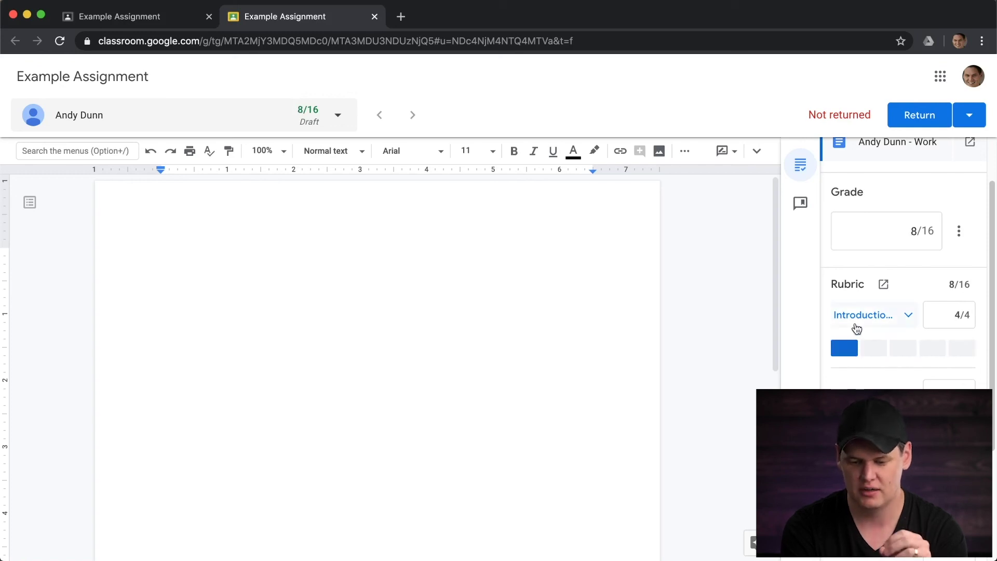
Look through the Introduction & Thesis level descriptions, clear the criterion's score and collapse it
{"action": "left_click", "coordinate": [858, 315]}
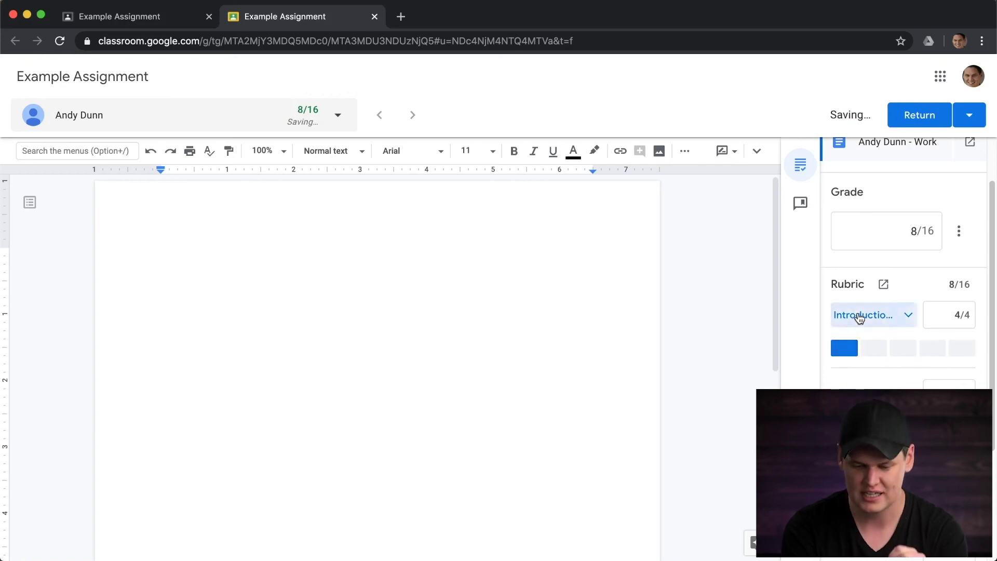
{"action": "scroll", "coordinate": [886, 357], "scroll_direction": "down", "scroll_amount": 2}
{"action": "scroll", "coordinate": [886, 358], "scroll_direction": "down", "scroll_amount": 6}
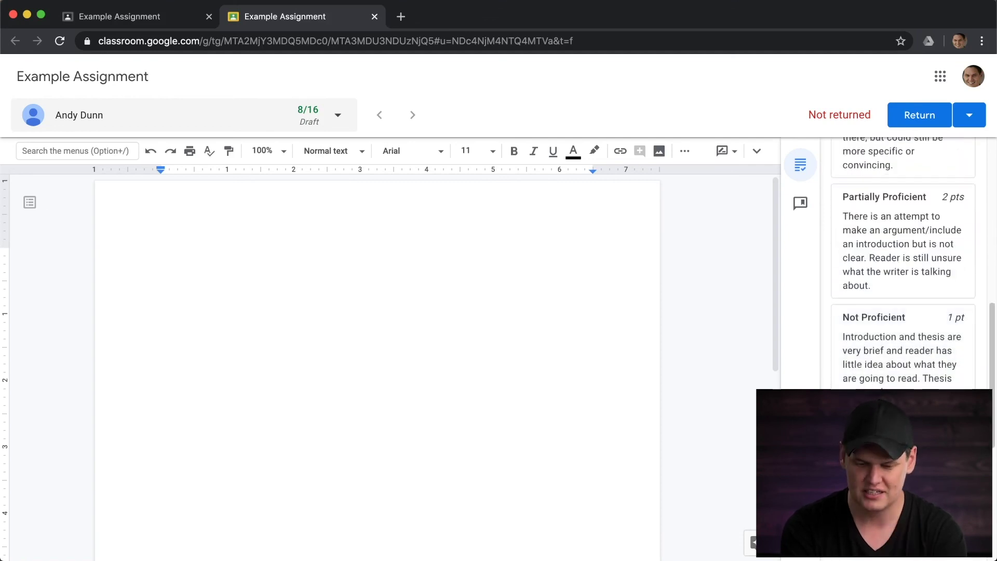
{"action": "left_click", "coordinate": [906, 408]}
{"action": "left_click", "coordinate": [883, 358]}
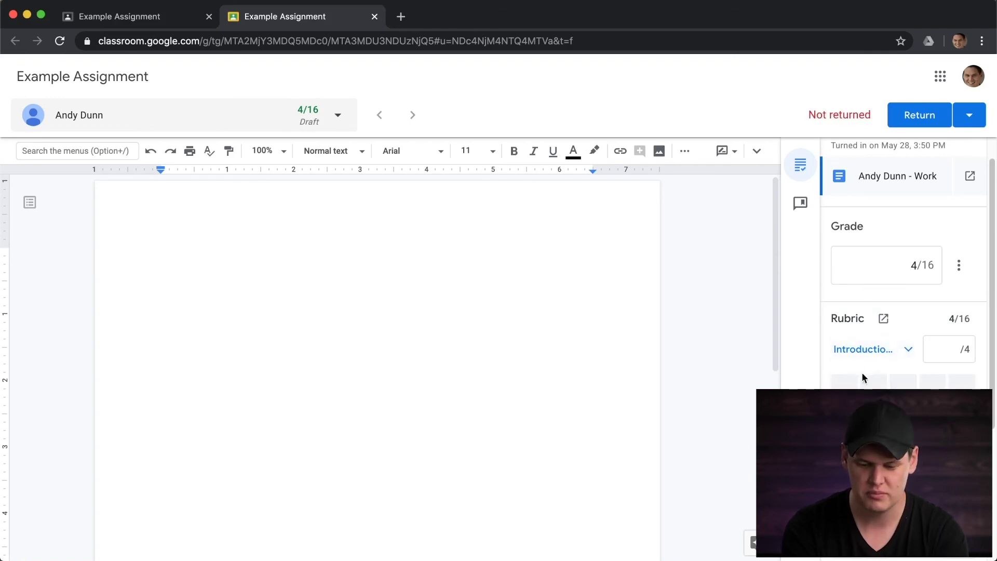
Award the full 4 points on every rubric criterion, from Introduction & Thesis through Conclusion, and check the overall grade
{"action": "left_click", "coordinate": [842, 382]}
{"action": "scroll", "coordinate": [869, 378], "scroll_direction": "down", "scroll_amount": 2}
{"action": "left_click", "coordinate": [846, 460]}
{"action": "scroll", "coordinate": [847, 460], "scroll_direction": "down", "scroll_amount": 2}
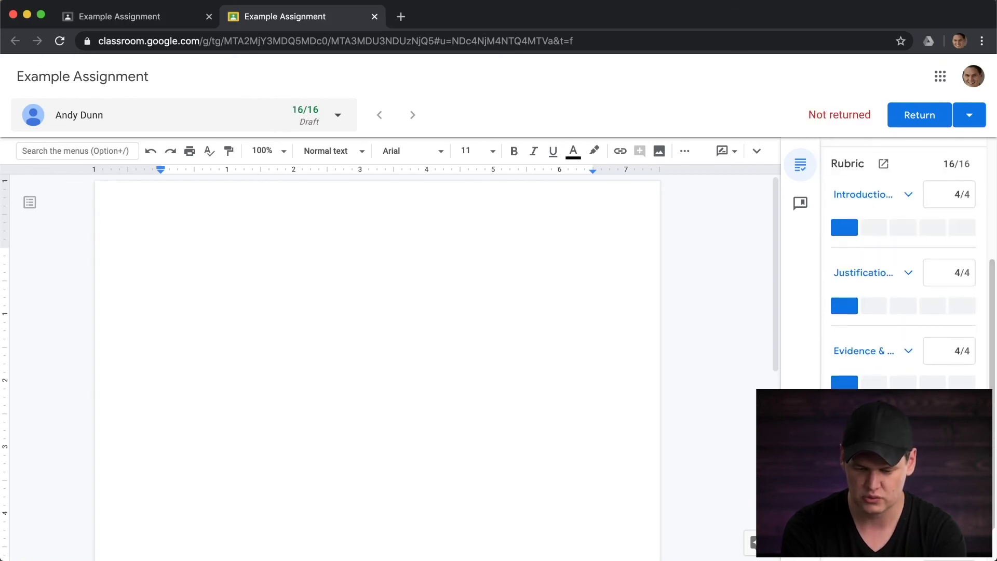
{"action": "scroll", "coordinate": [848, 457], "scroll_direction": "up", "scroll_amount": 4}
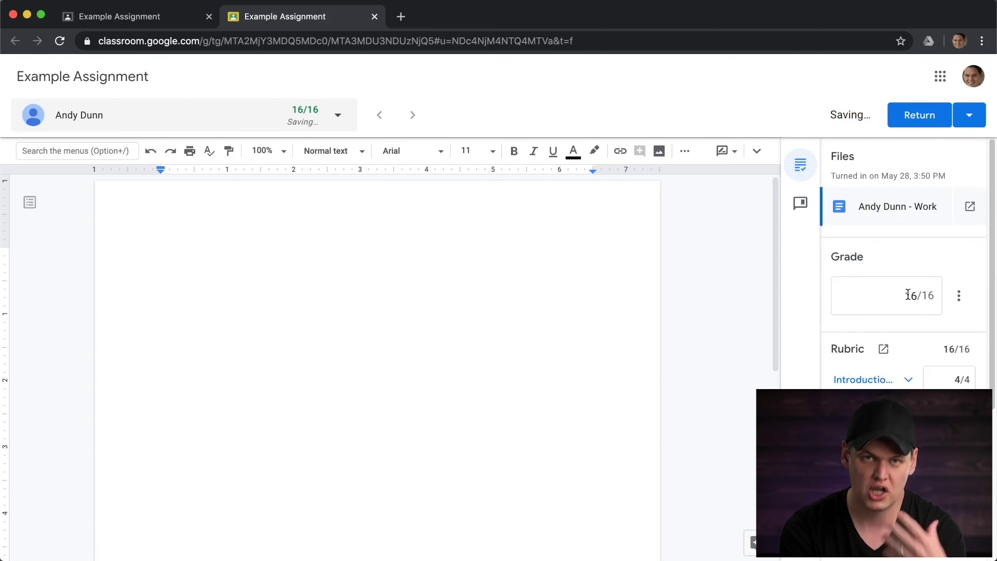